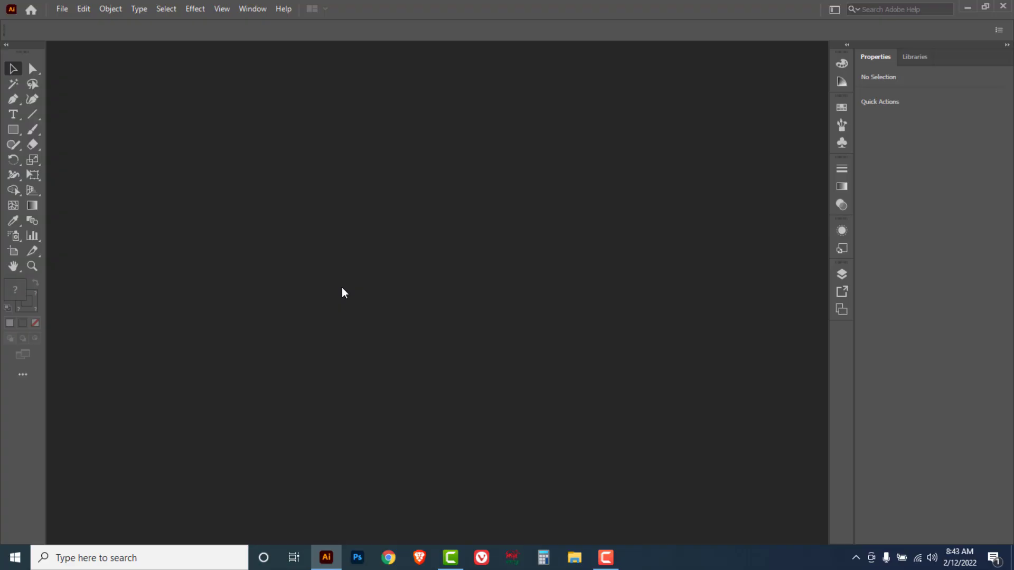
# - Create a new A4 landscape document in inches with CMYK colour mode
pyautogui.click(61, 10)
pyautogui.press('Escape')
pyautogui.hotkey('ctrl', 'n')
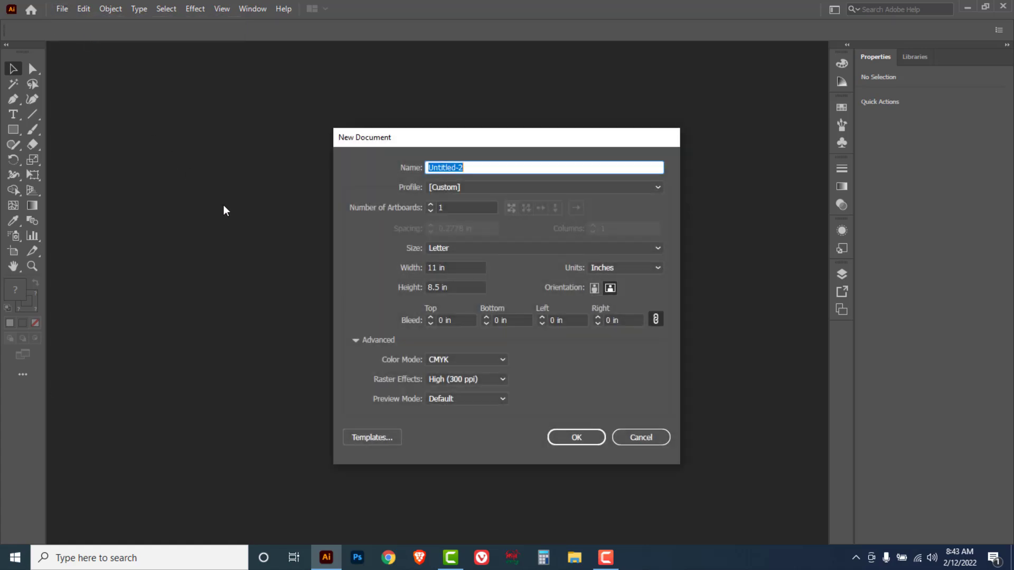
pyautogui.click(658, 249)
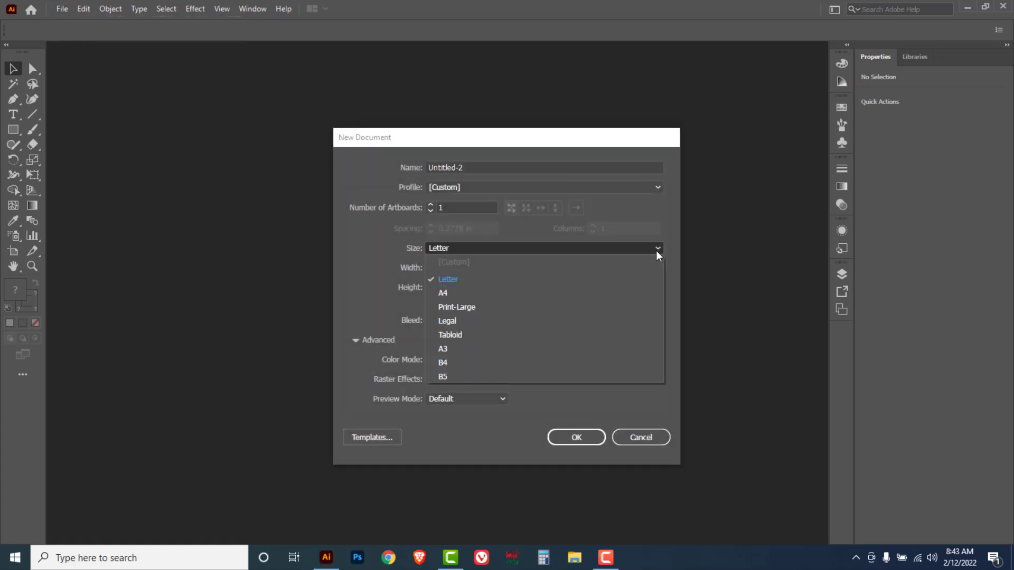
pyautogui.click(451, 298)
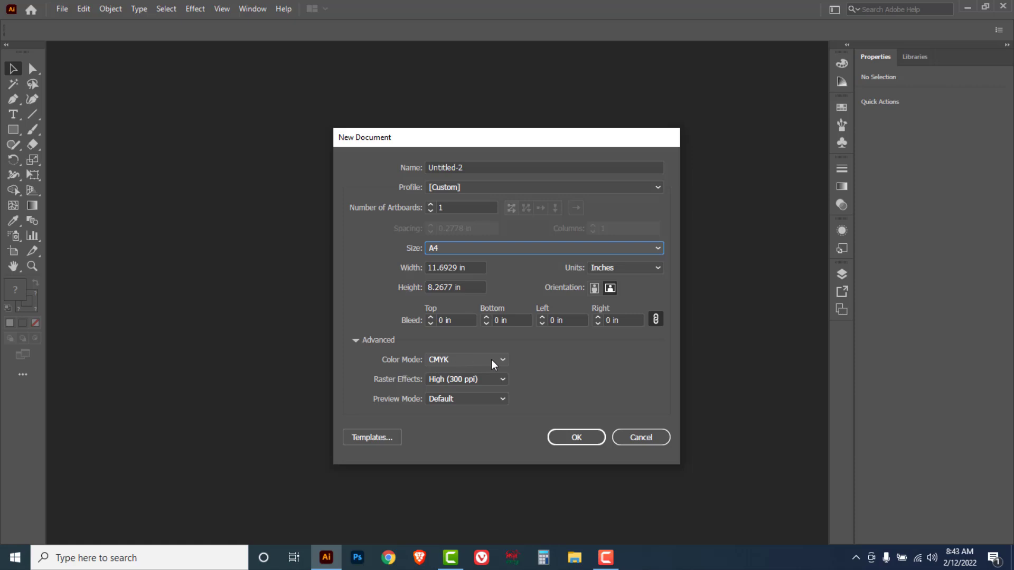
pyautogui.click(506, 361)
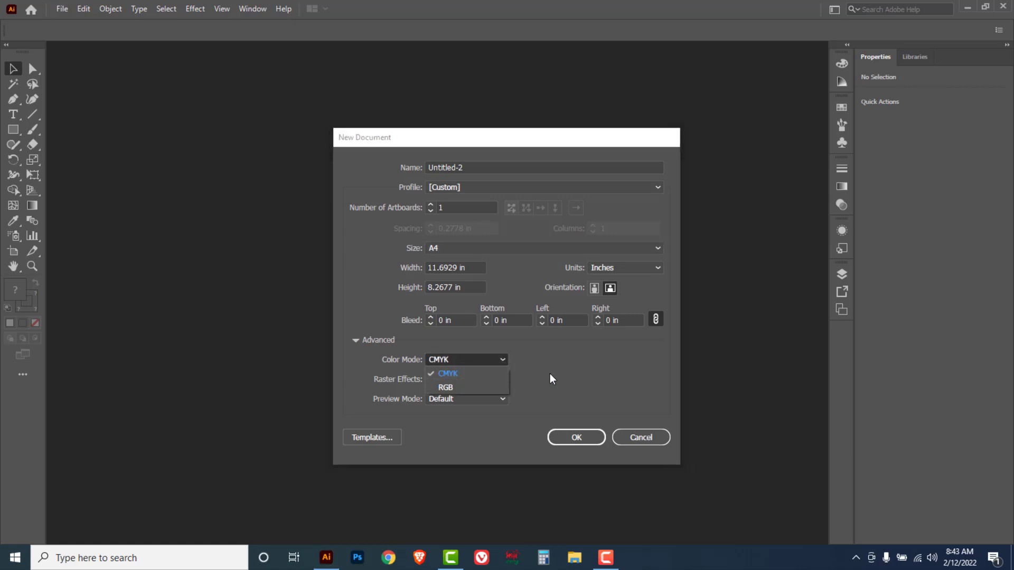
pyautogui.click(454, 376)
pyautogui.click(657, 270)
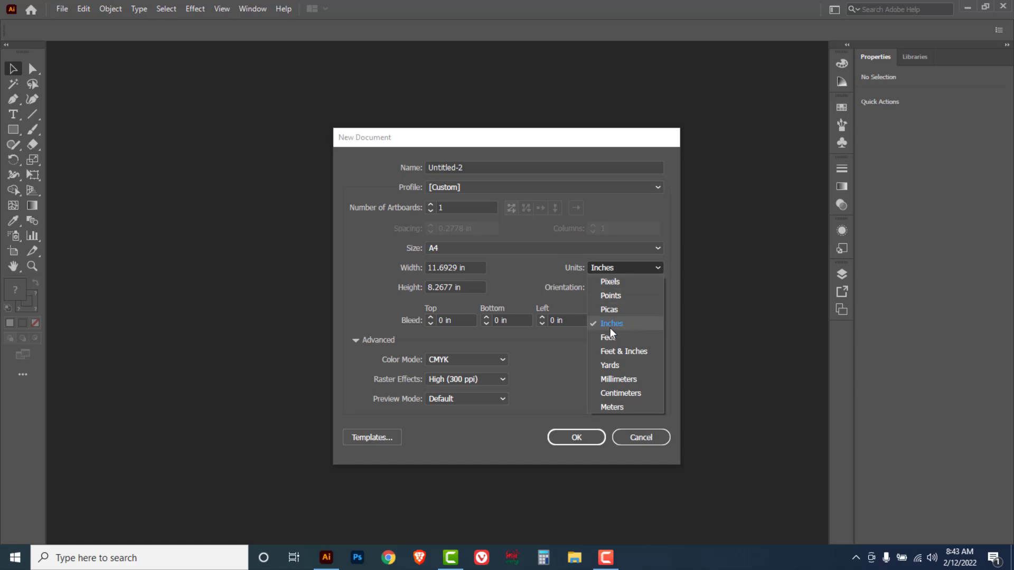
pyautogui.click(566, 363)
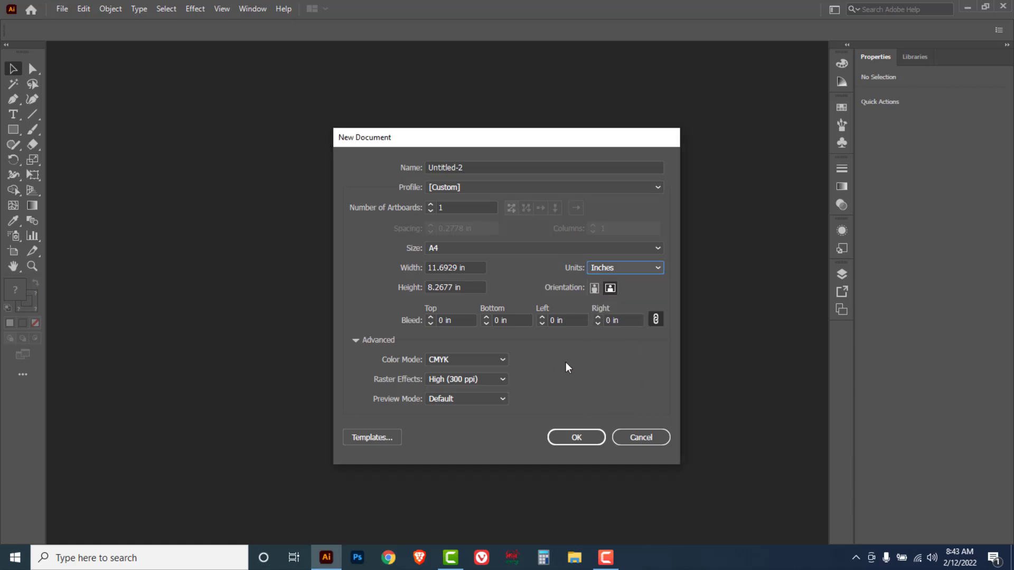
pyautogui.click(574, 439)
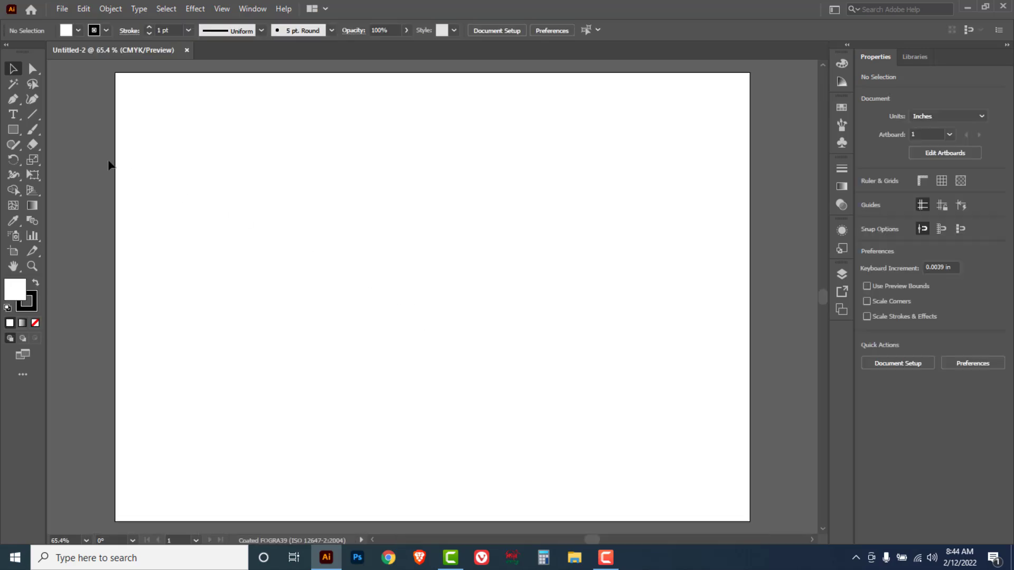
# - Draw a perfect circle about 4.48 inches wide with the Ellipse tool at the artboard's centre
pyautogui.click(14, 130)
pyautogui.moveTo(15, 134); pyautogui.dragTo(87, 165)
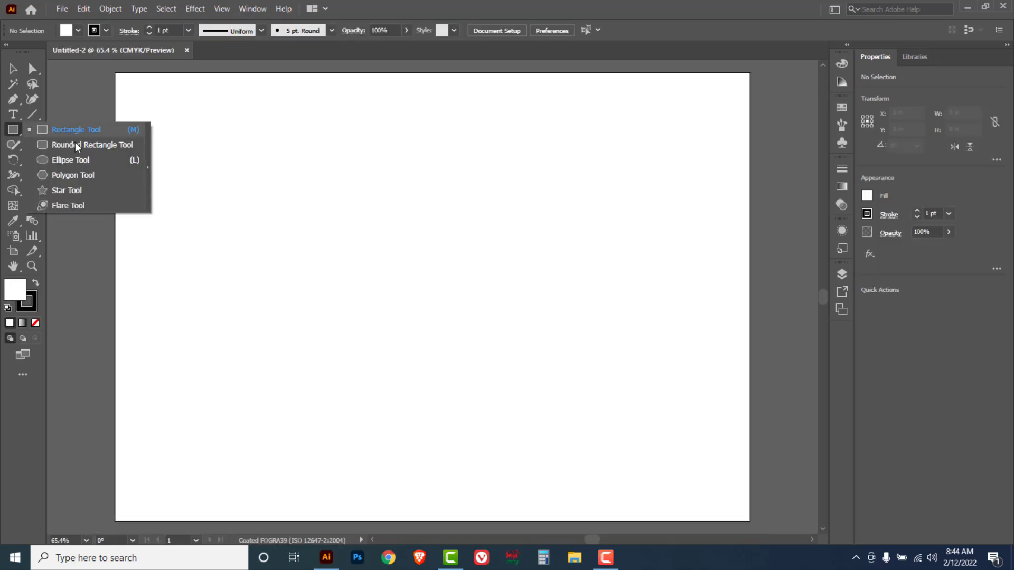
pyautogui.click(87, 165)
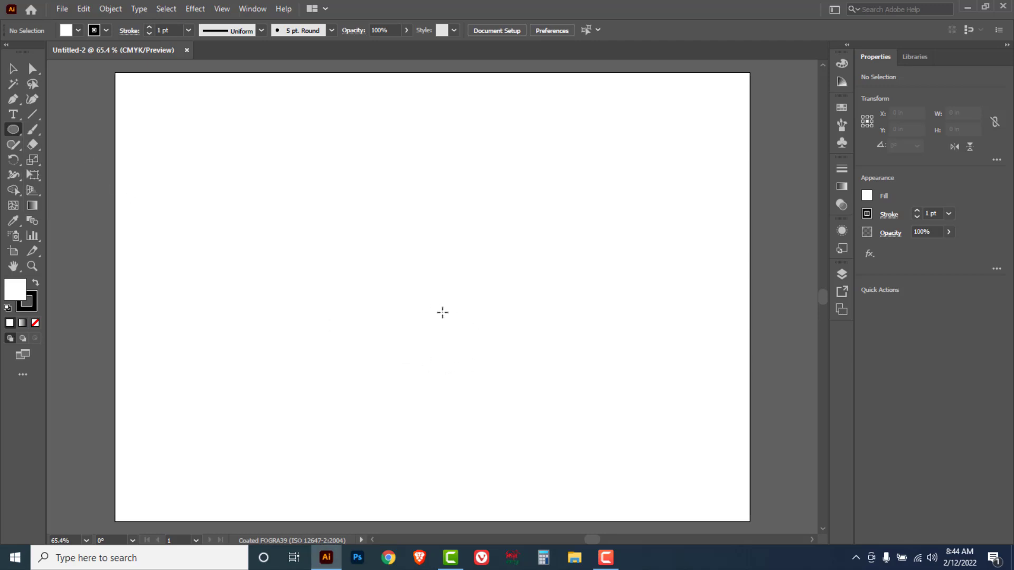
pyautogui.moveTo(419, 286); pyautogui.dragTo(541, 407)
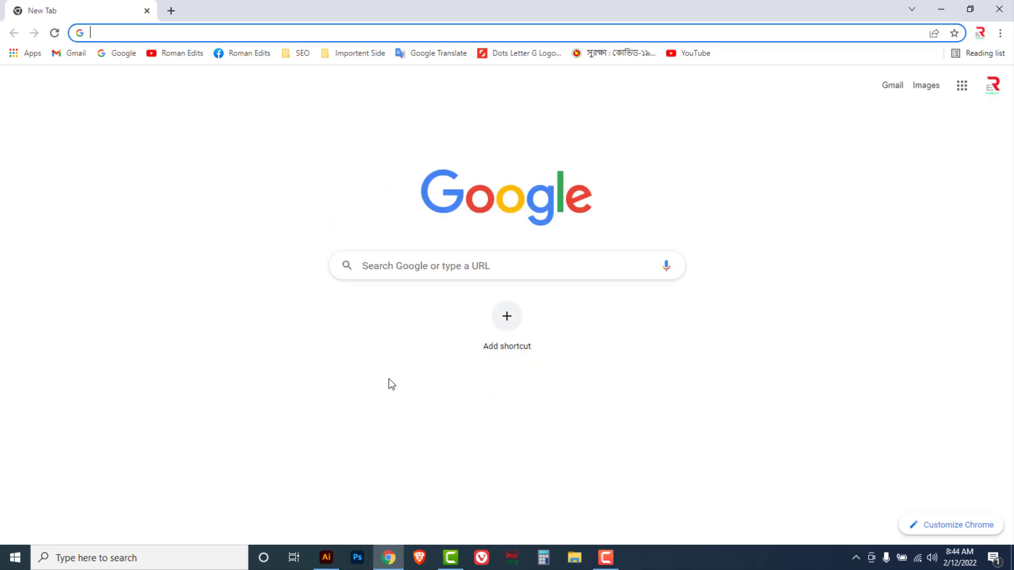
# - Open DaFont from the bookmarks and search for 'thunderbold'
pyautogui.click(349, 53)
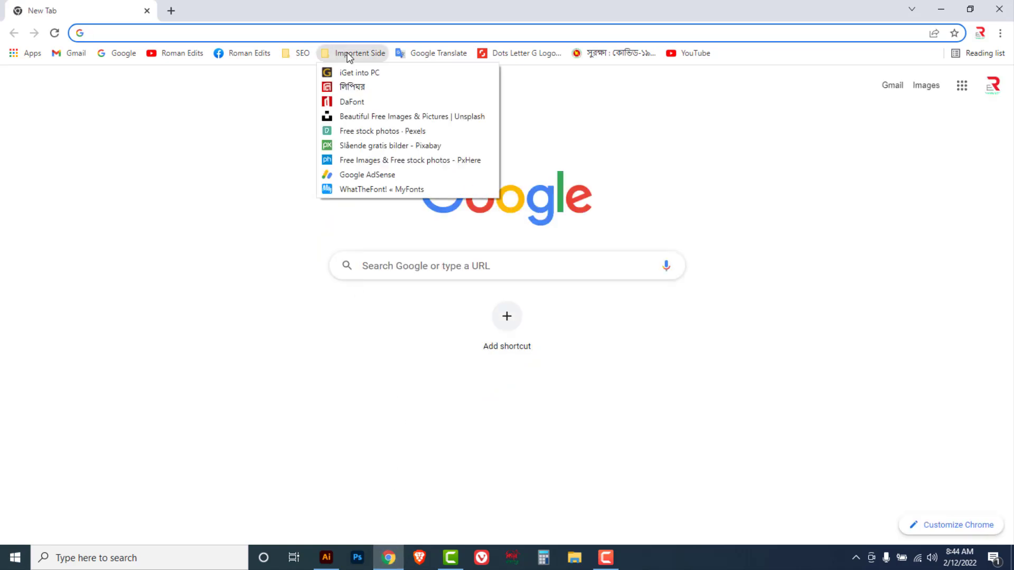
pyautogui.click(344, 101)
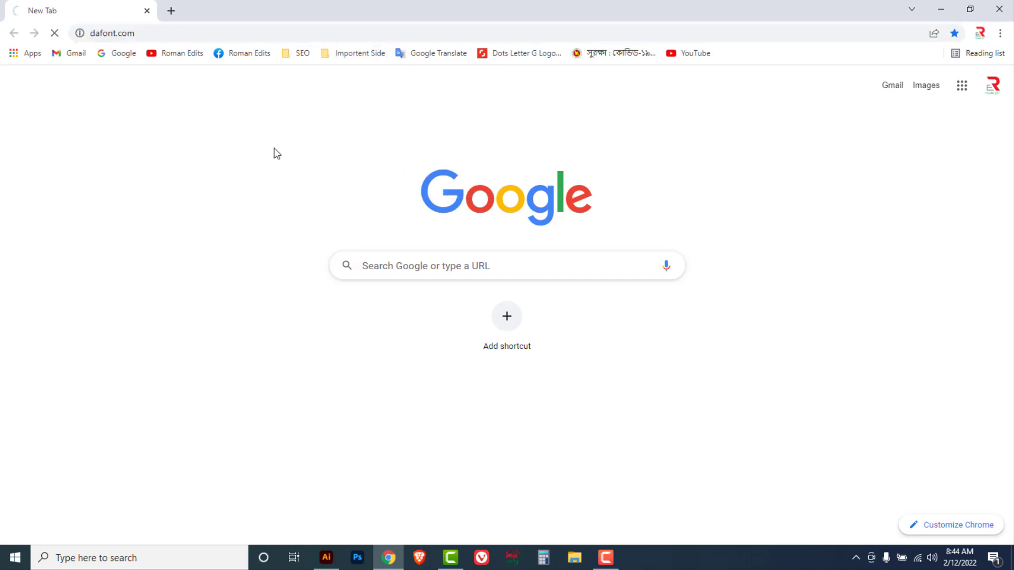
pyautogui.click(164, 32)
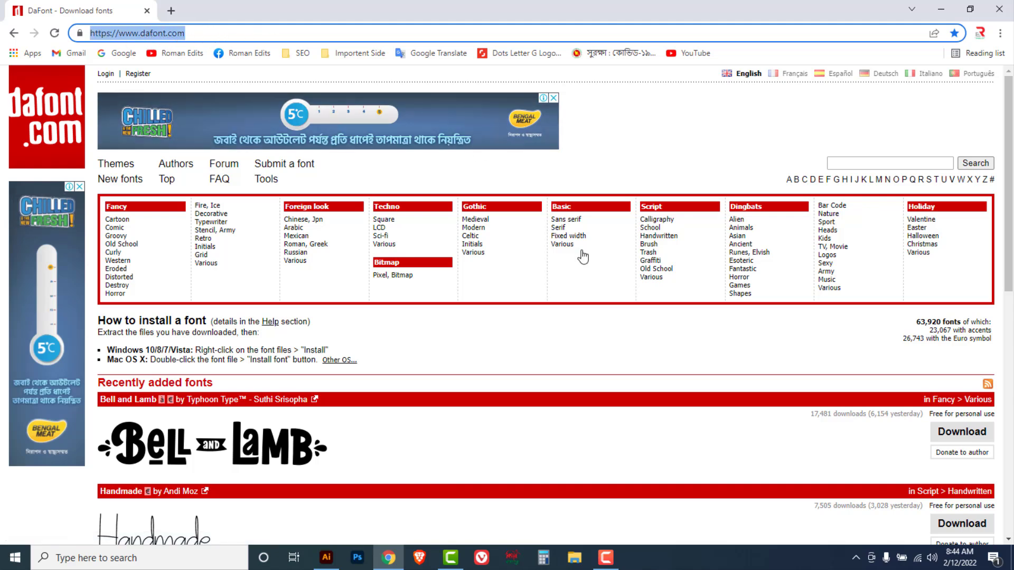
pyautogui.click(851, 162)
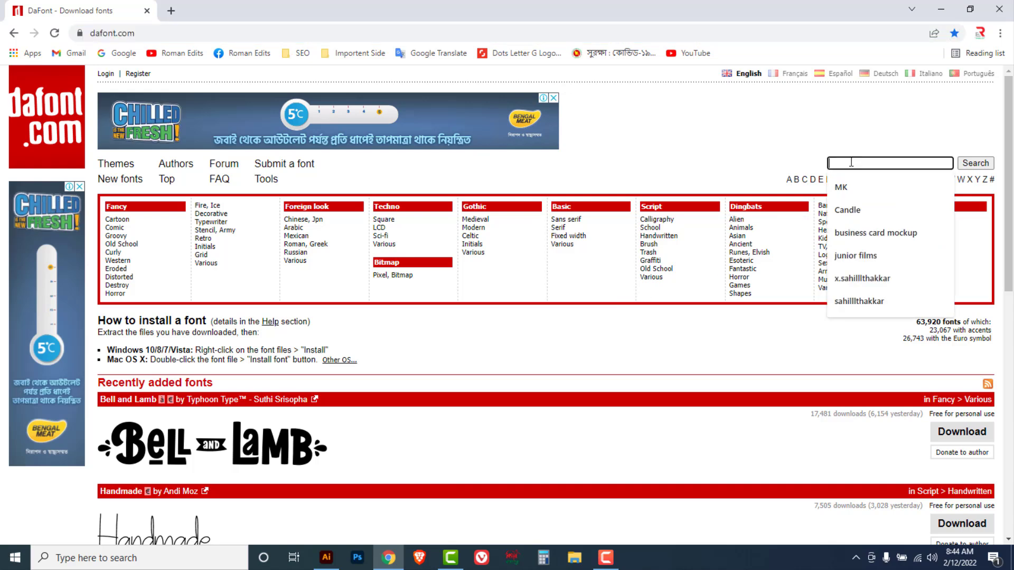
pyautogui.write('thunderbold')
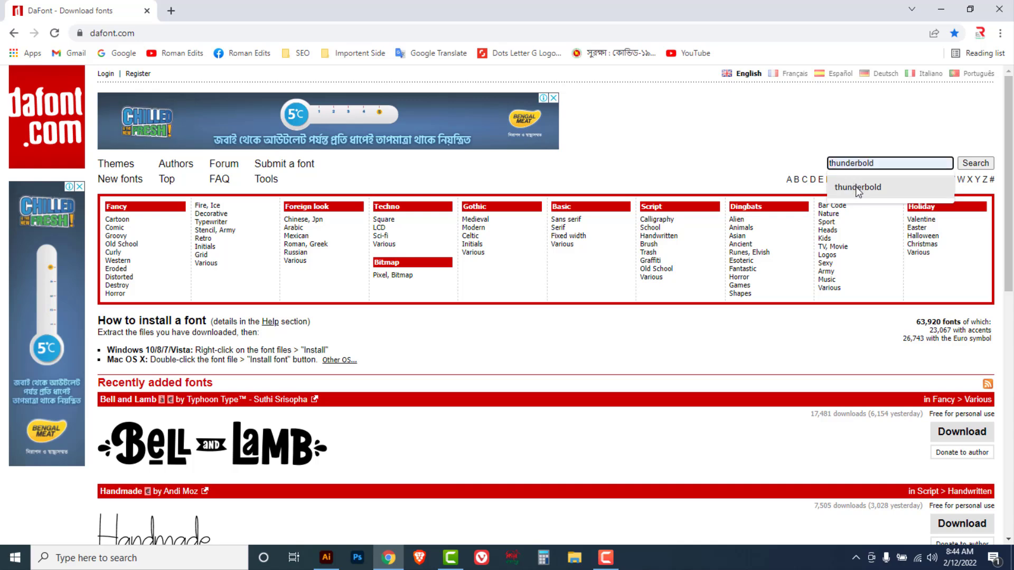
pyautogui.click(858, 188)
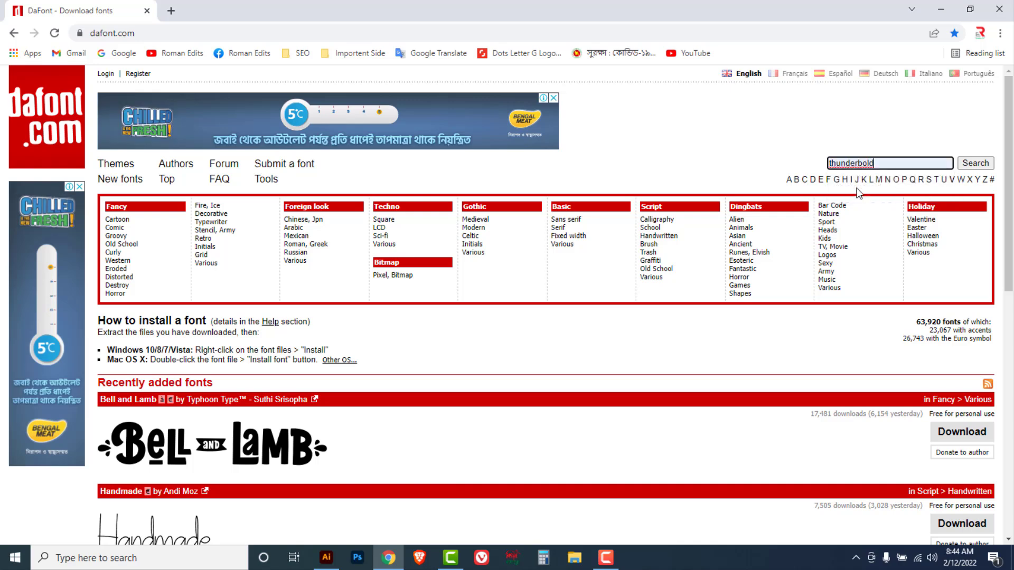
pyautogui.click(980, 165)
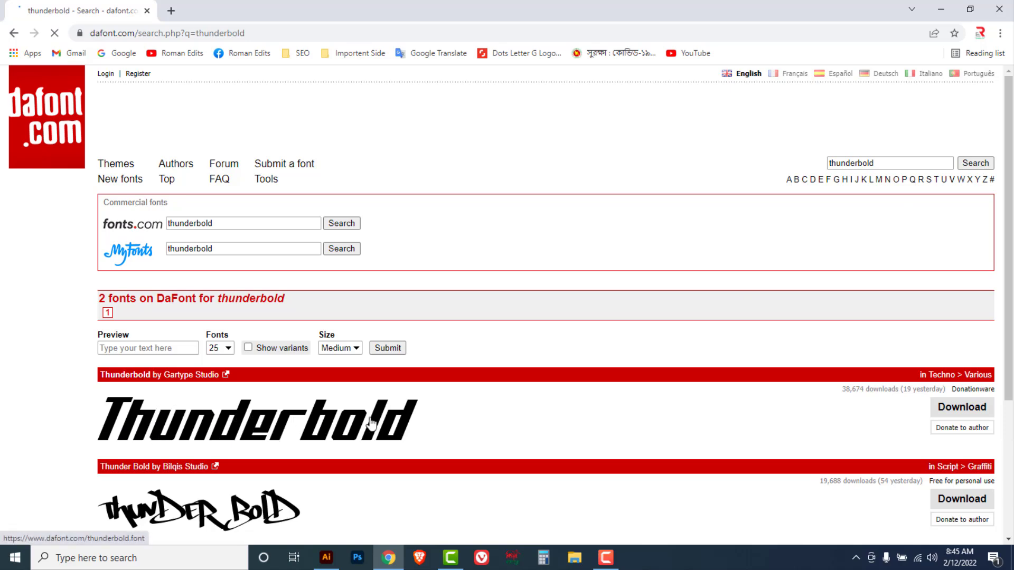
# - Download the Thunderbold font as thunderbold.zip and minimize Chrome
pyautogui.click(958, 409)
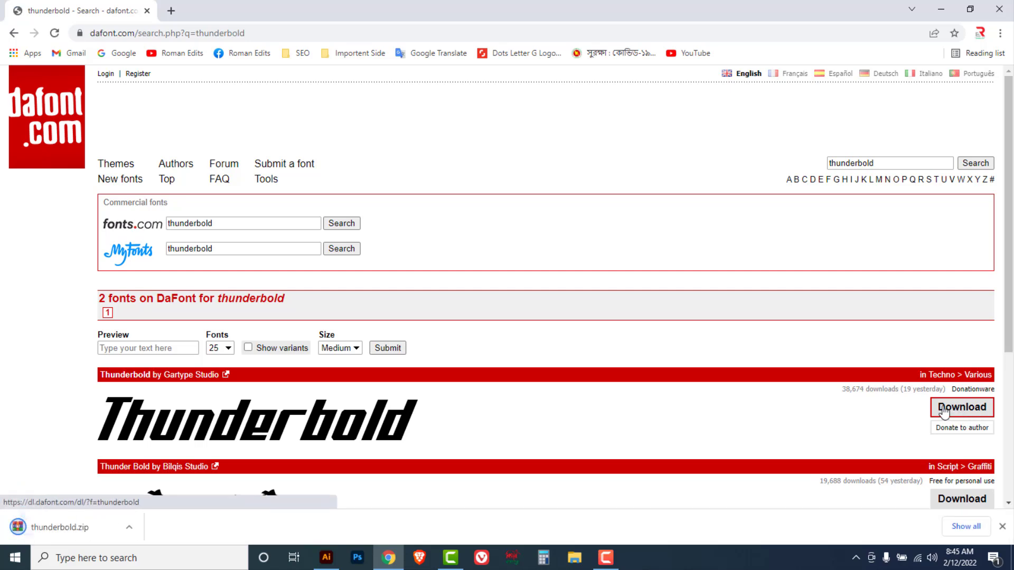
pyautogui.click(85, 531)
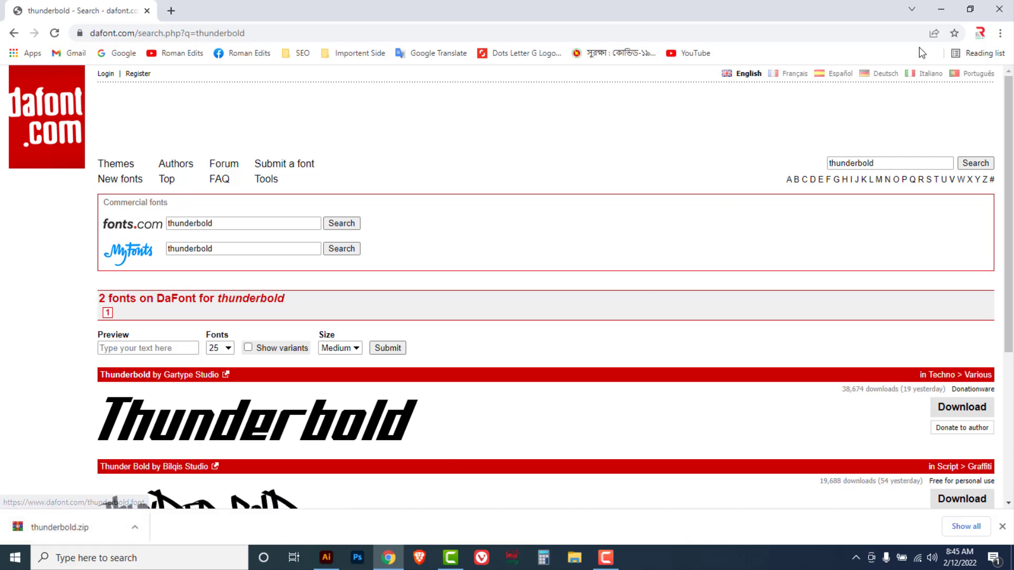
pyautogui.click(942, 11)
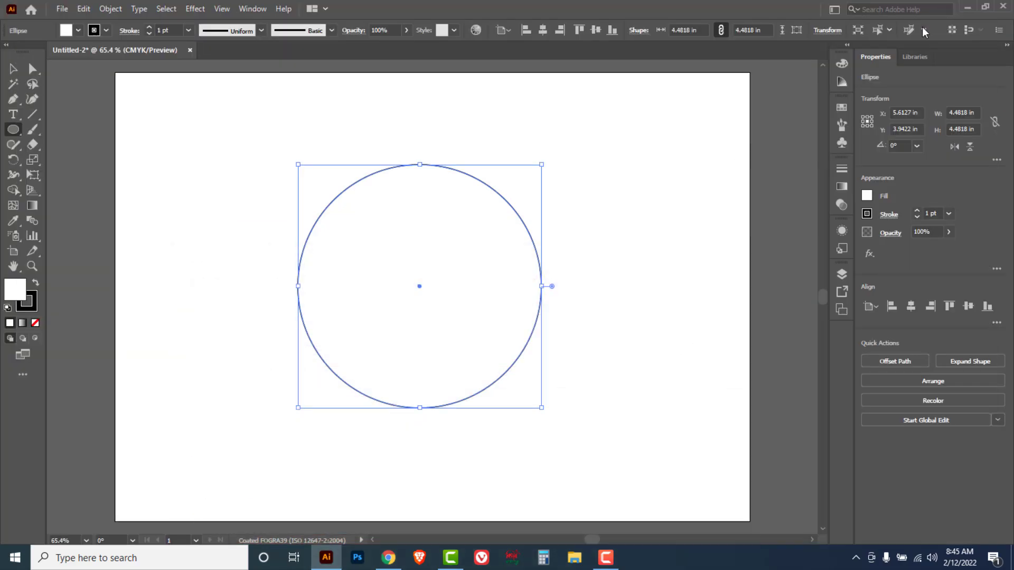
# - Extract thunderbold.zip from Downloads into a thunderbold folder
pyautogui.click(968, 7)
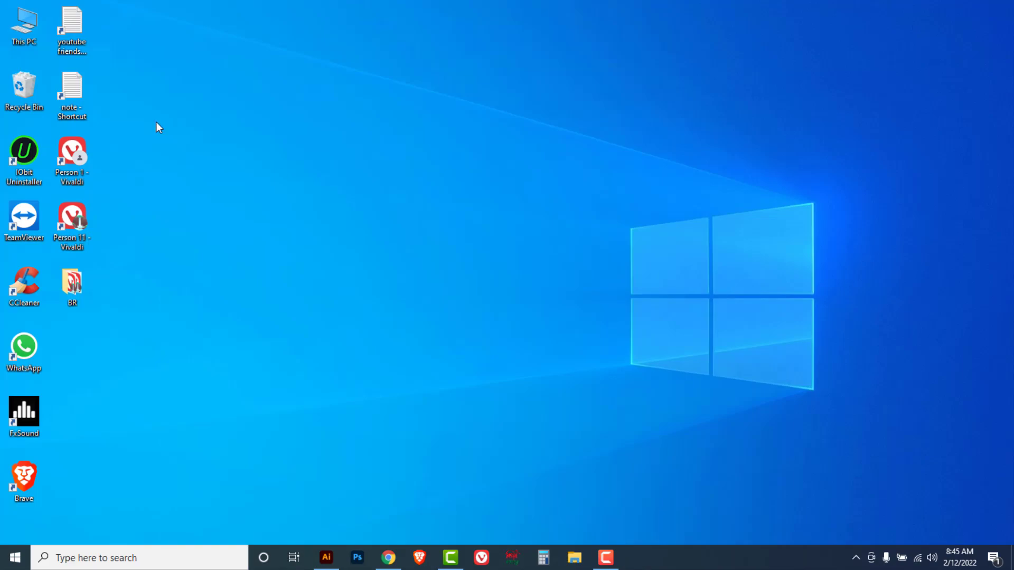
pyautogui.doubleClick(26, 25)
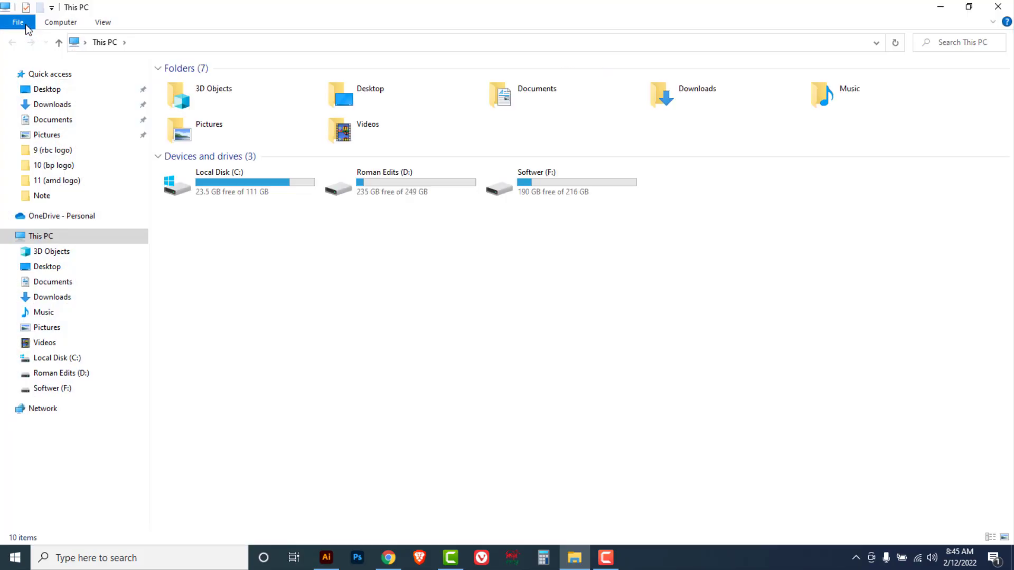
pyautogui.click(57, 106)
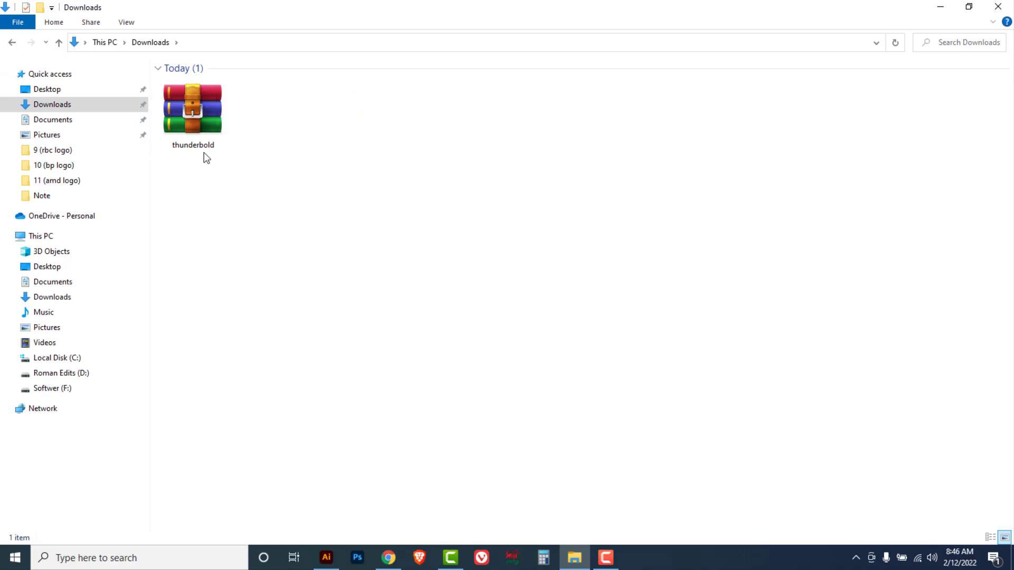
pyautogui.click(192, 103)
pyautogui.rightClick(193, 108)
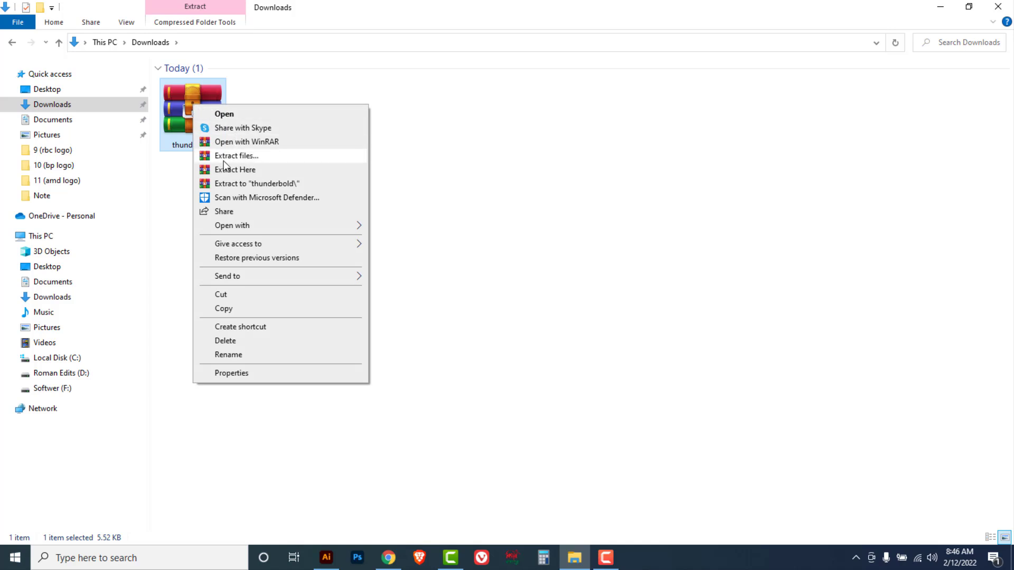
pyautogui.click(236, 156)
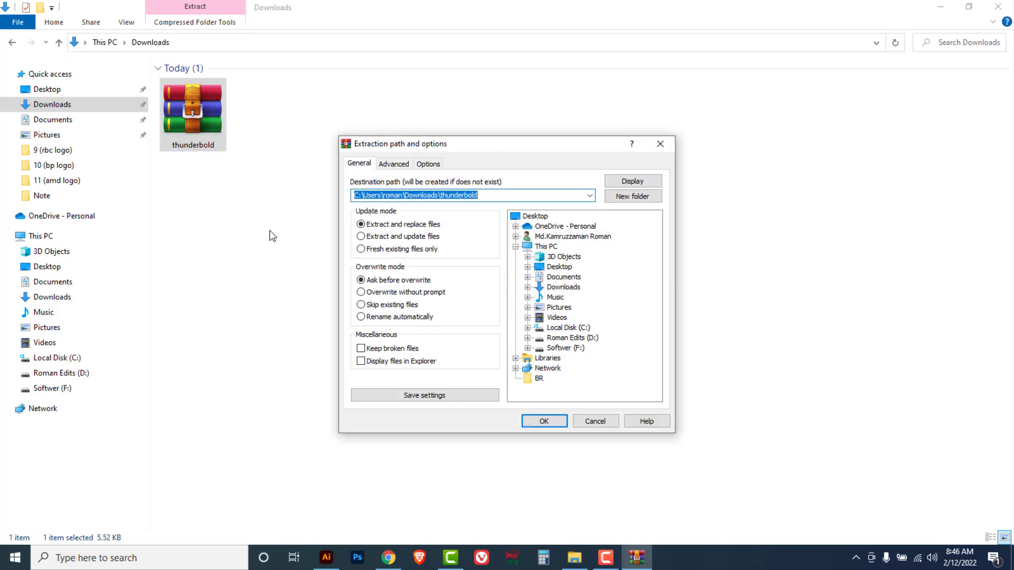
pyautogui.click(544, 421)
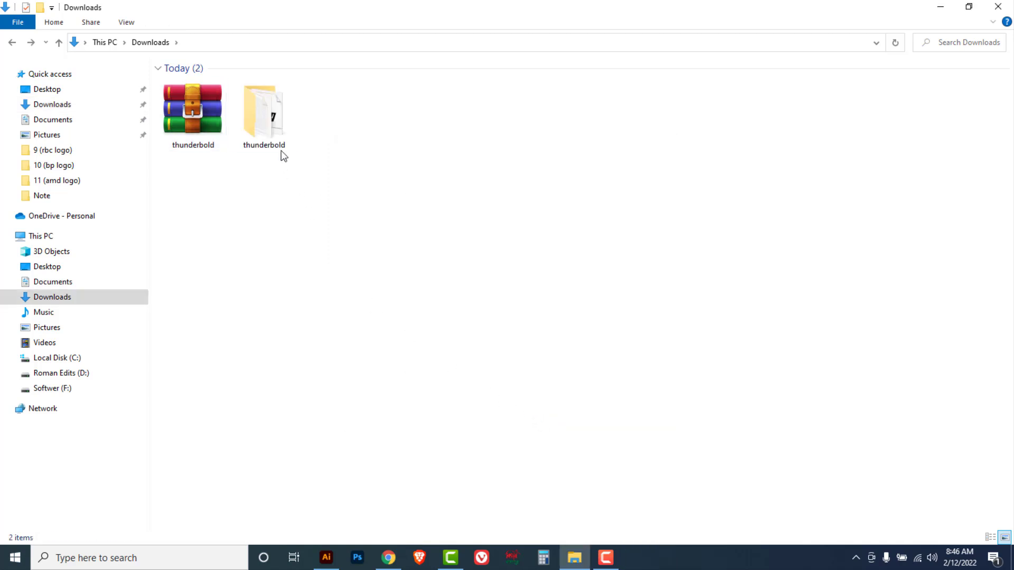
# - Install the ThunderboldDemo font from the extracted folder and return to Illustrator
pyautogui.doubleClick(269, 133)
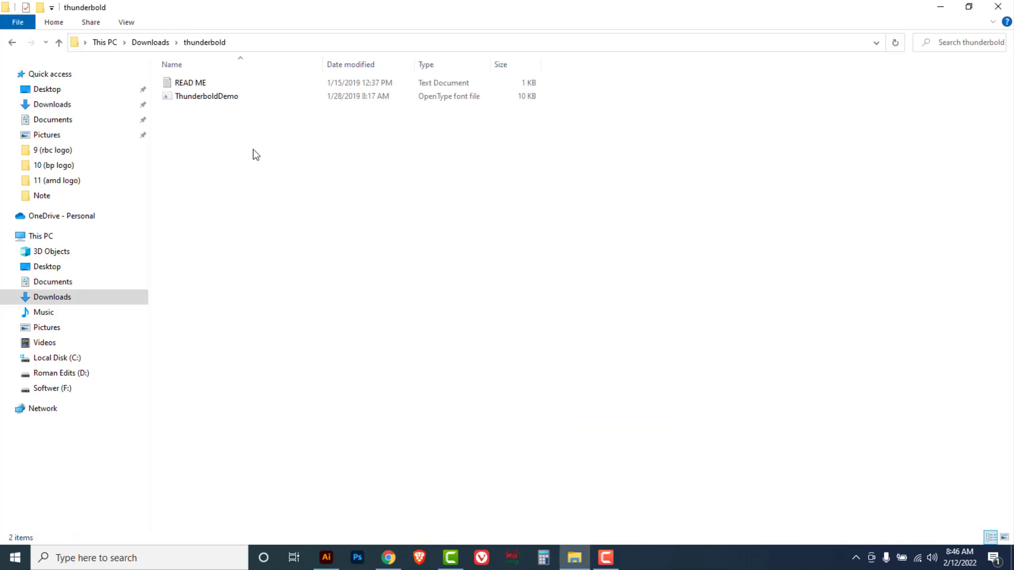
pyautogui.click(201, 98)
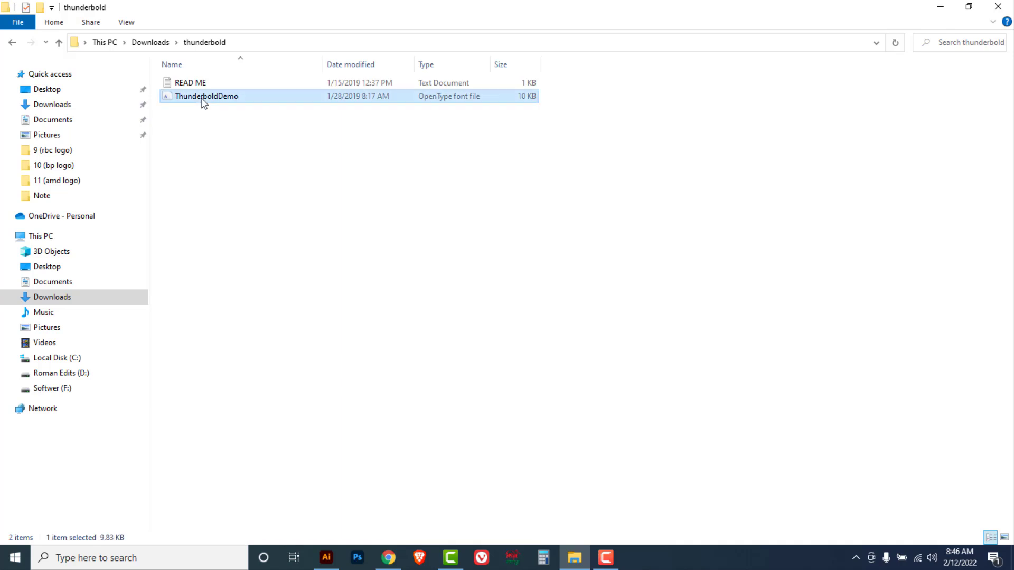
pyautogui.rightClick(203, 103)
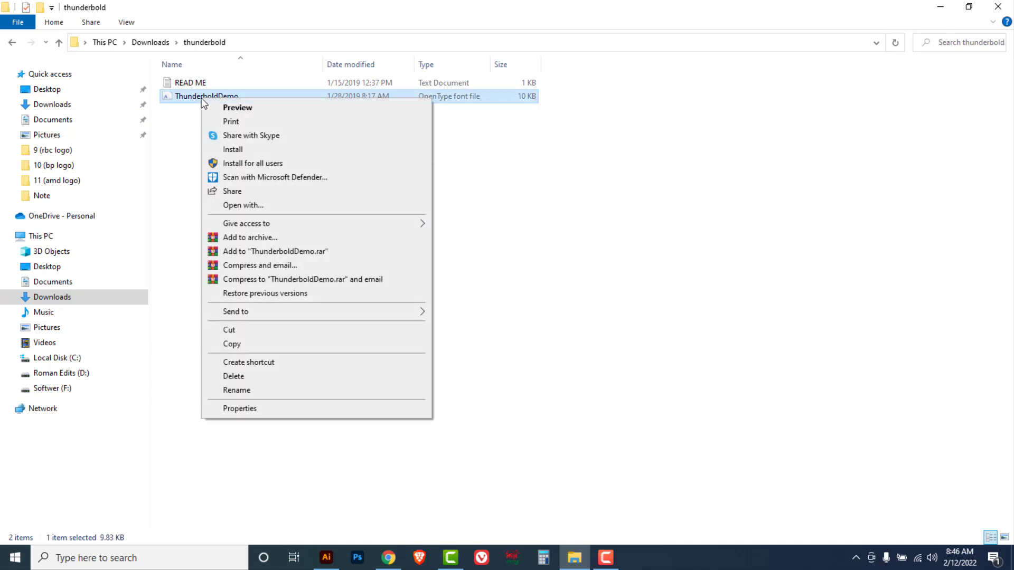
pyautogui.click(236, 152)
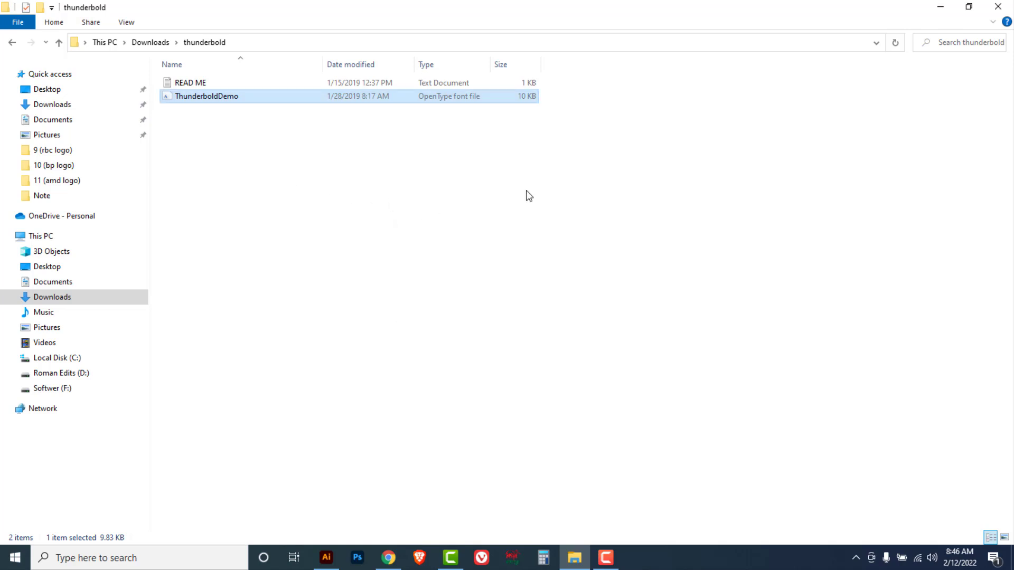
pyautogui.click(996, 7)
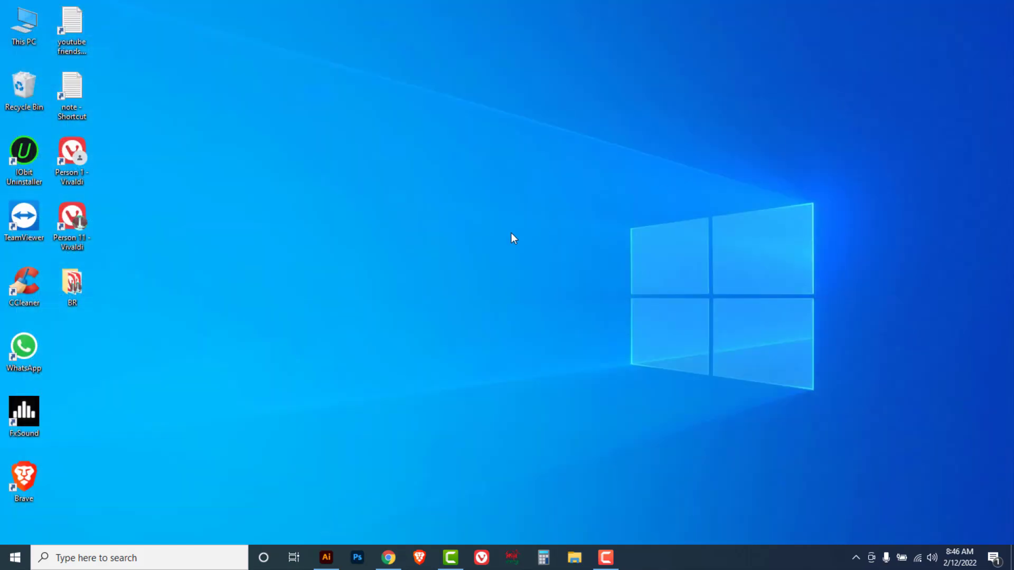
pyautogui.click(327, 558)
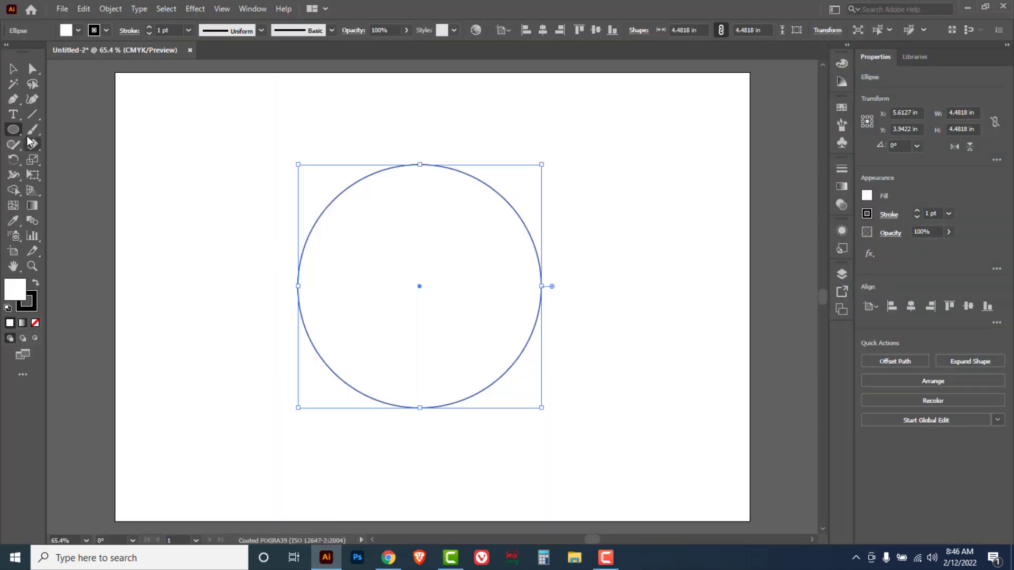
# - Add large 'hp' text centred in the circle and search the font list for 'thu'
pyautogui.moveTo(13, 115); pyautogui.dragTo(63, 117)
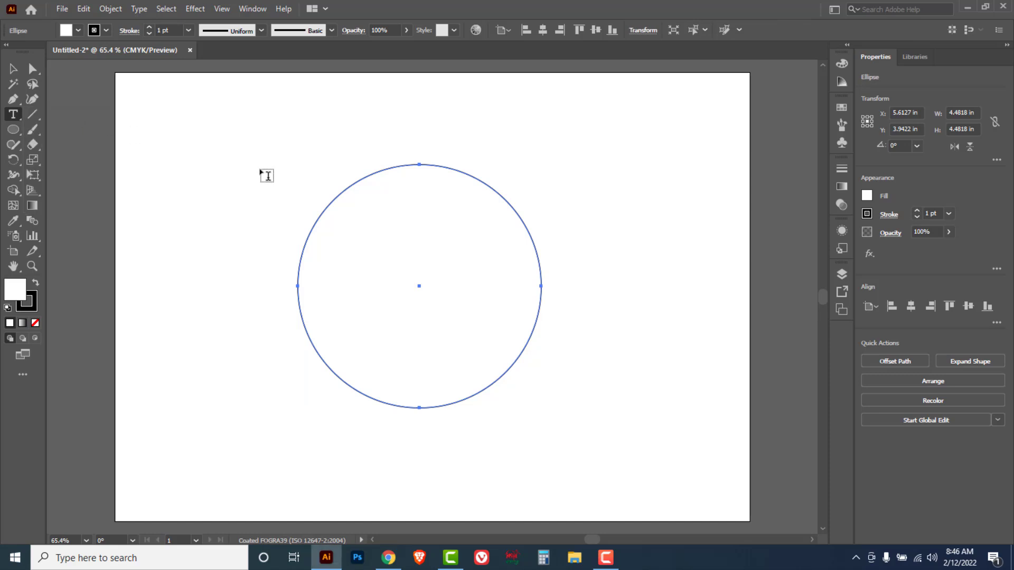
pyautogui.click(615, 275)
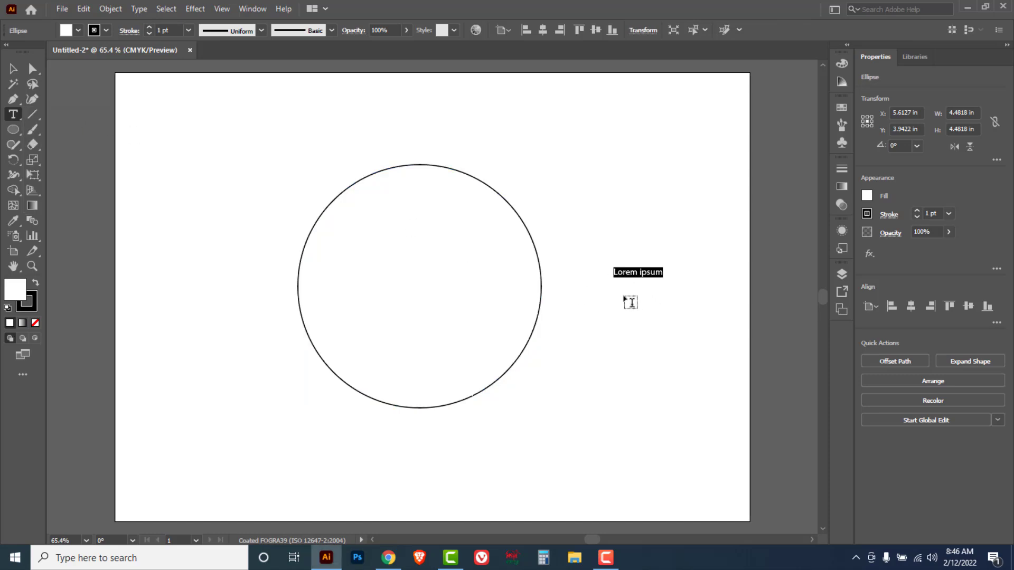
pyautogui.write('H')
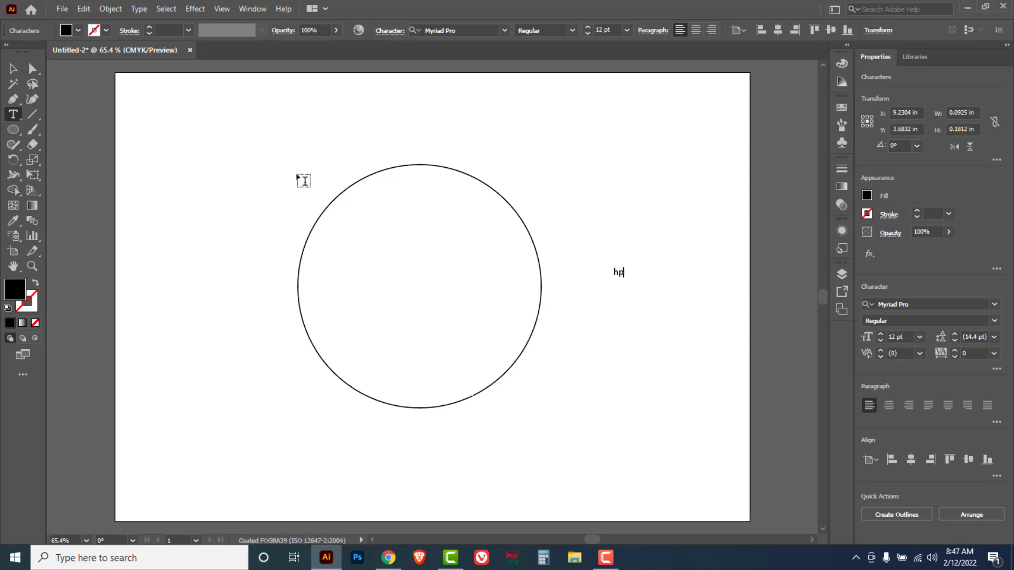
pyautogui.press('Escape')
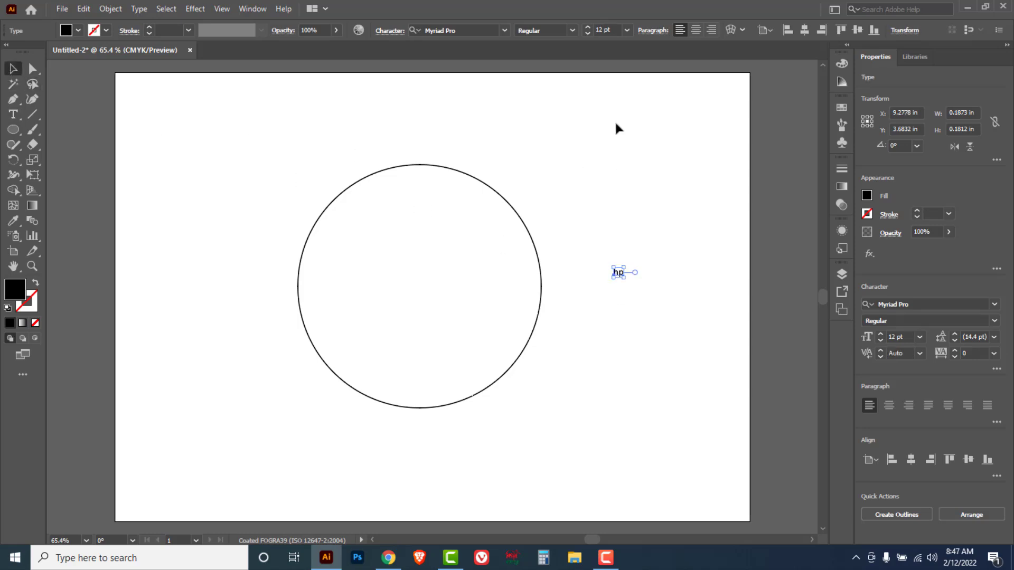
pyautogui.click(588, 28)
pyautogui.click(588, 28)
pyautogui.click(587, 28)
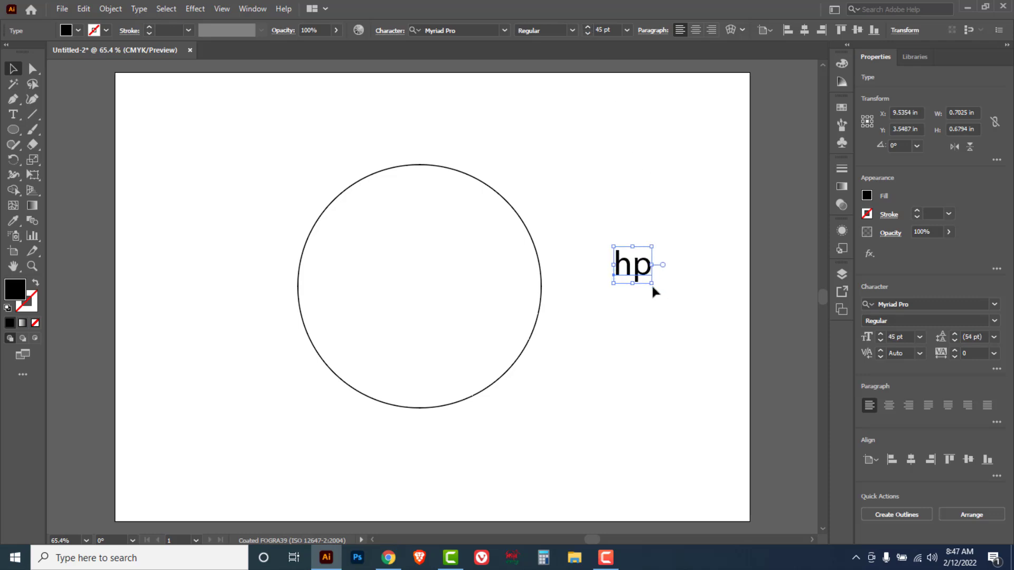
pyautogui.moveTo(651, 283); pyautogui.dragTo(786, 448)
pyautogui.moveTo(718, 362); pyautogui.dragTo(436, 297)
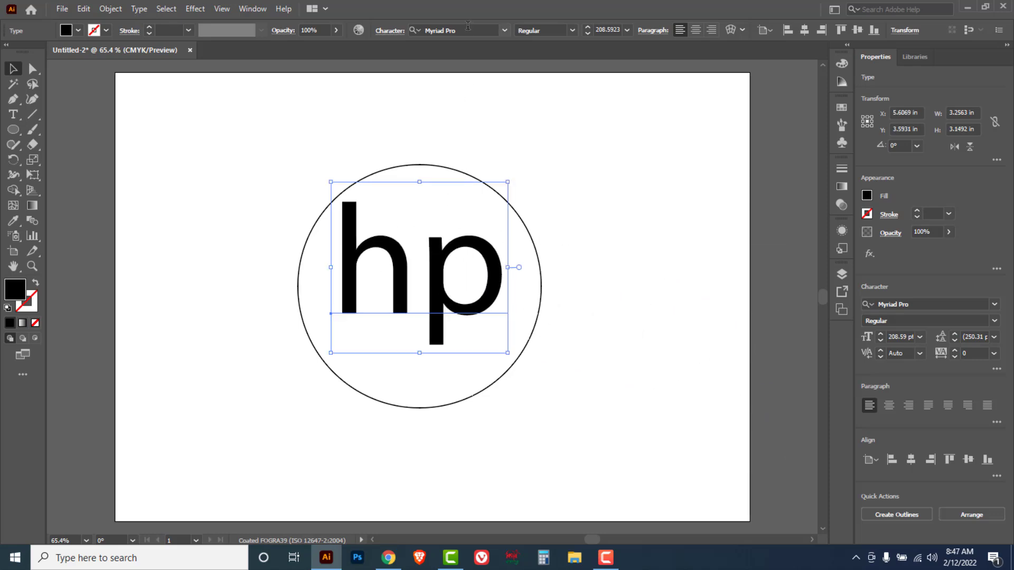
pyautogui.click(469, 30)
pyautogui.write('t')
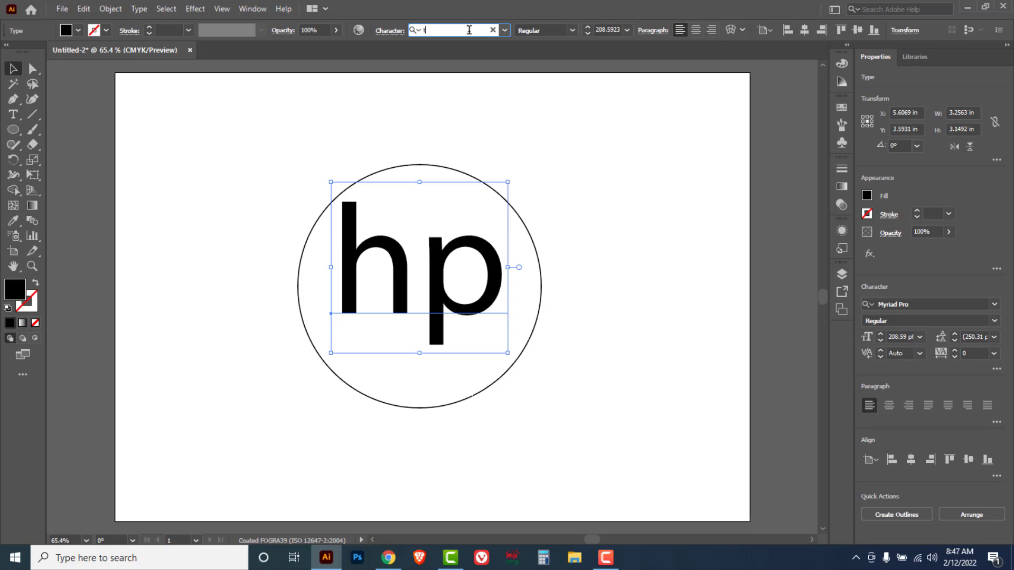
pyautogui.write('hu')
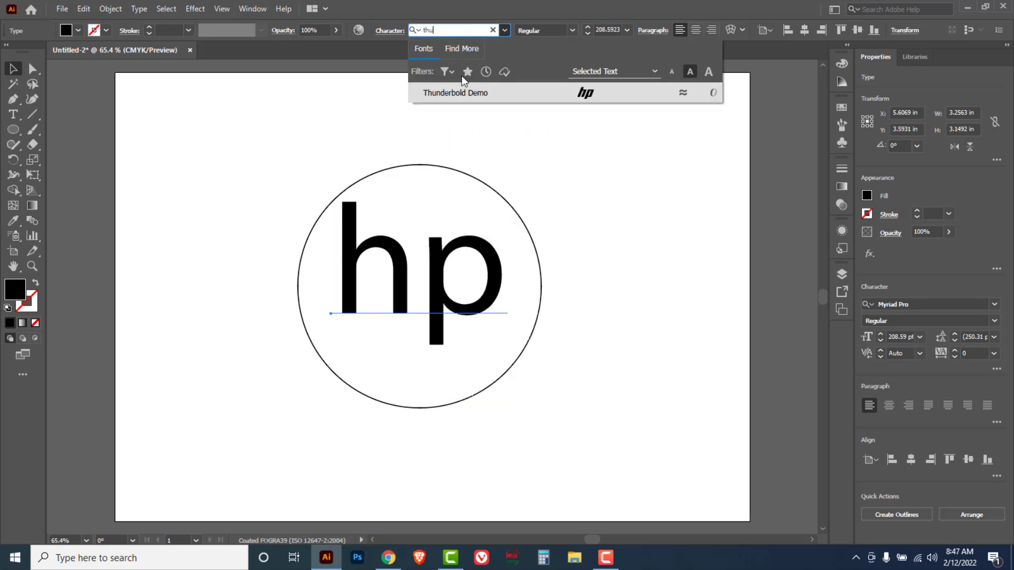
# - Apply Thunderbold Demo to the hp text and scale it to about 193 pt inside the circle
pyautogui.click(455, 93)
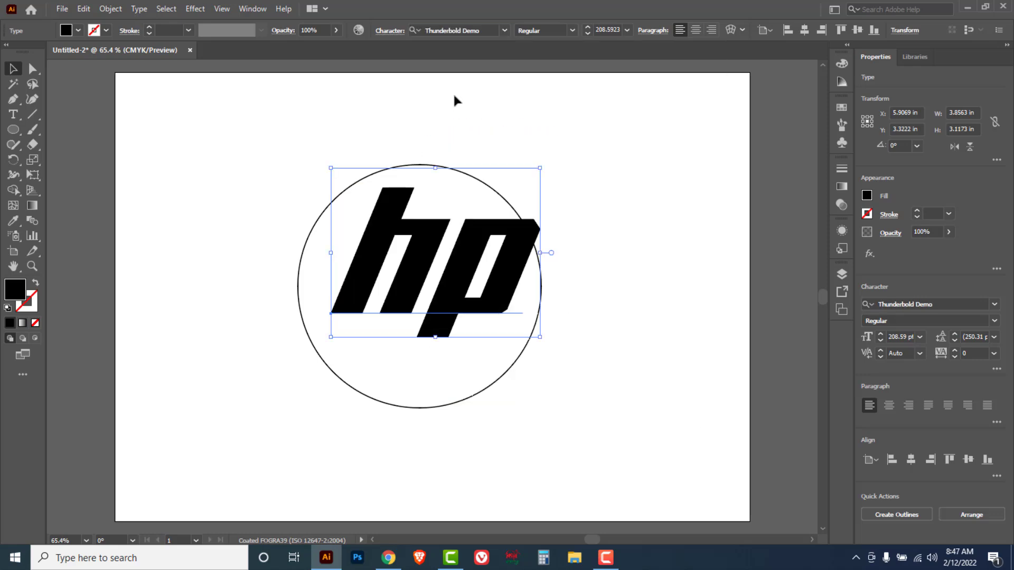
pyautogui.moveTo(538, 333); pyautogui.dragTo(518, 307)
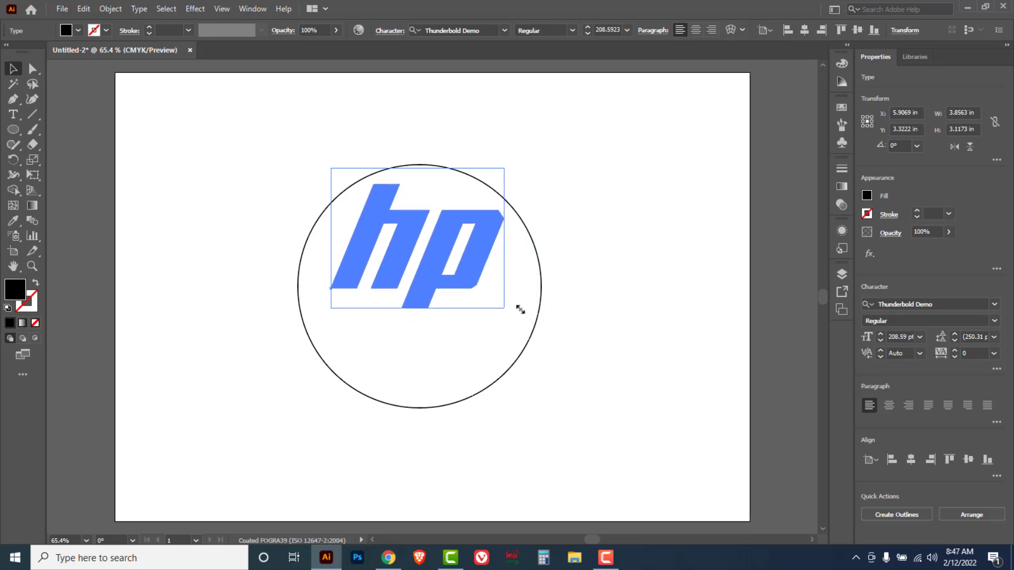
pyautogui.moveTo(447, 247); pyautogui.dragTo(443, 273)
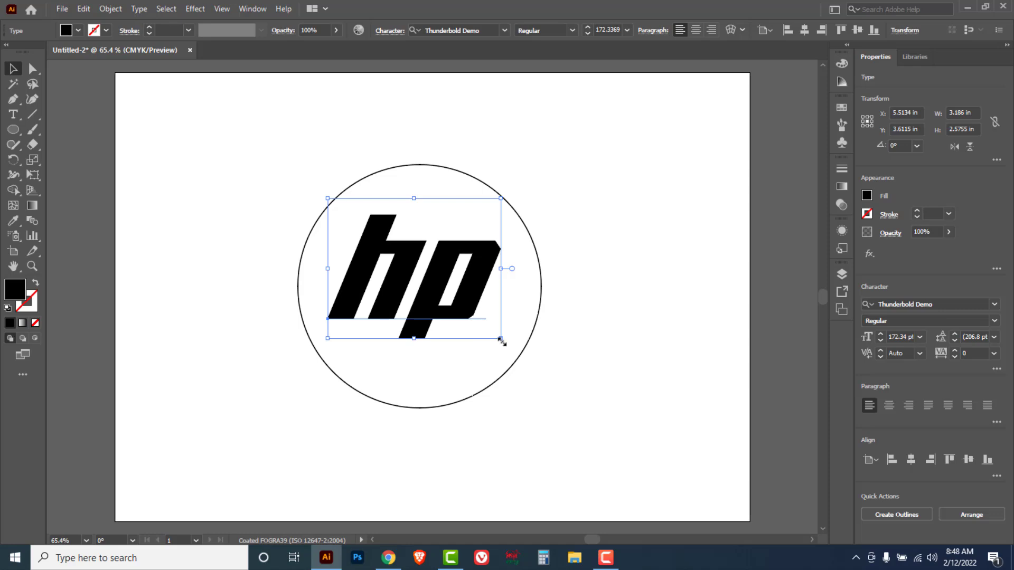
pyautogui.moveTo(501, 339); pyautogui.dragTo(520, 357)
pyautogui.moveTo(515, 288); pyautogui.dragTo(502, 266)
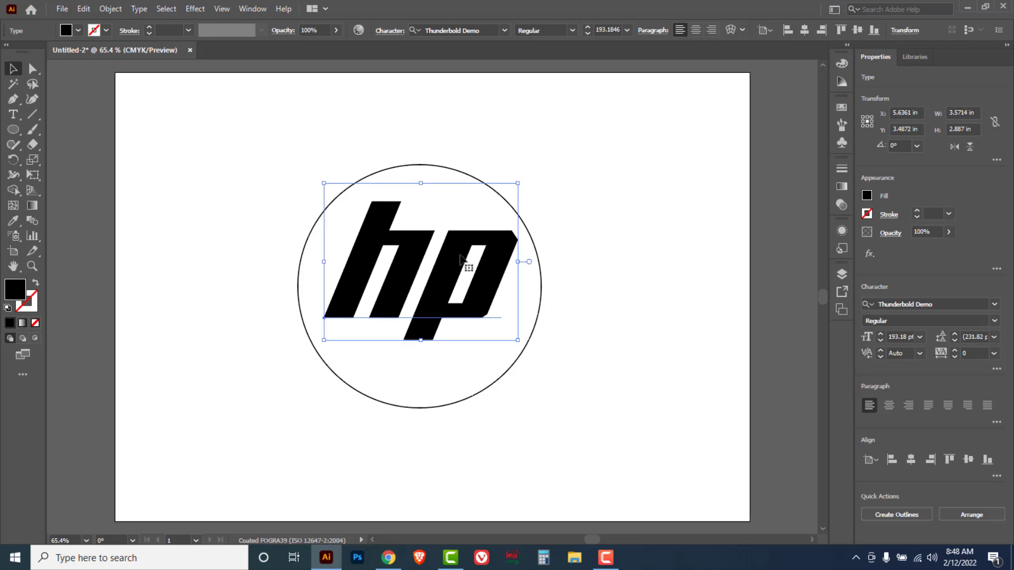
# - Convert the hp text to outlines, then select the circle and lock it
pyautogui.rightClick(458, 239)
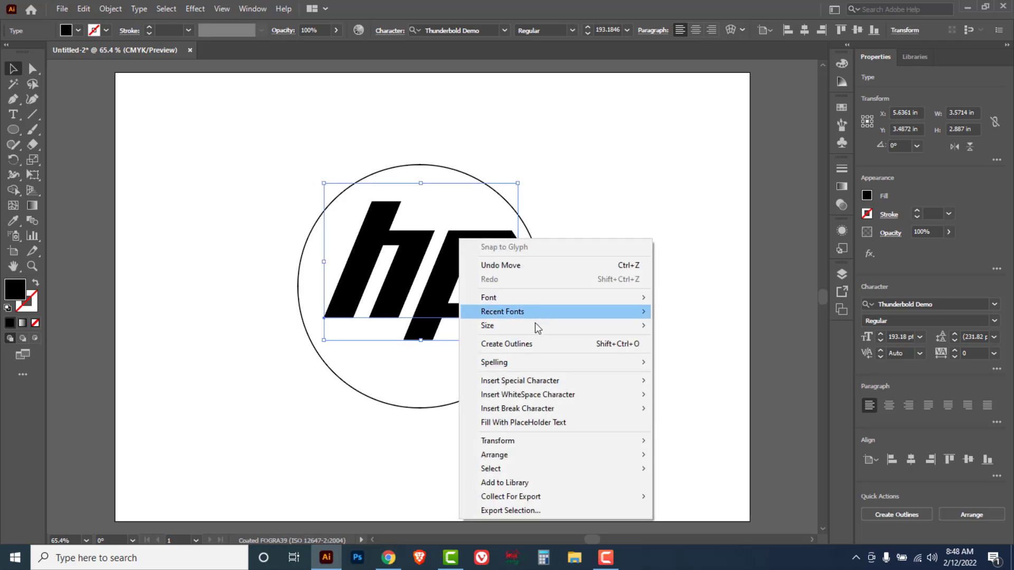
pyautogui.click(518, 345)
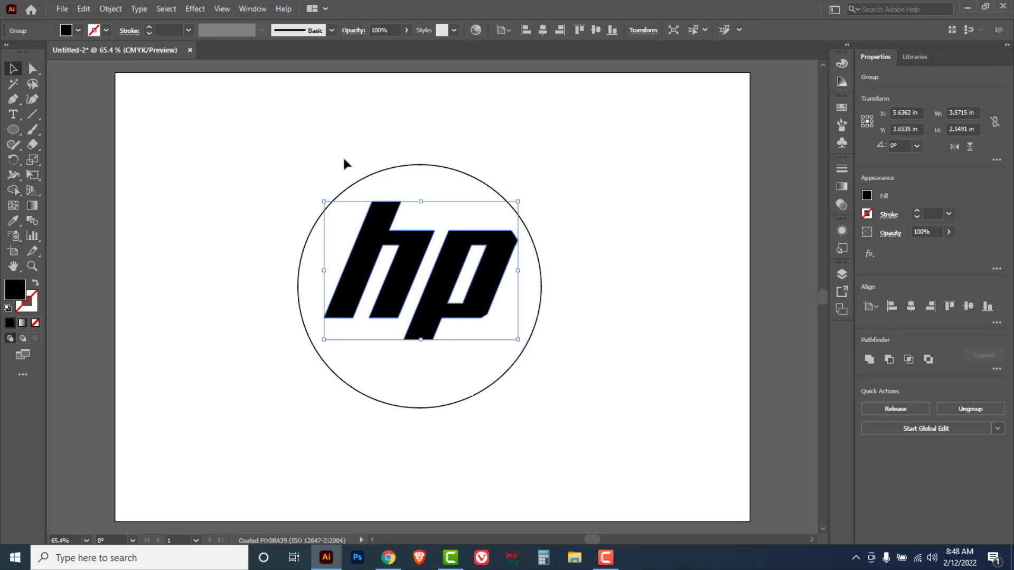
pyautogui.click(36, 71)
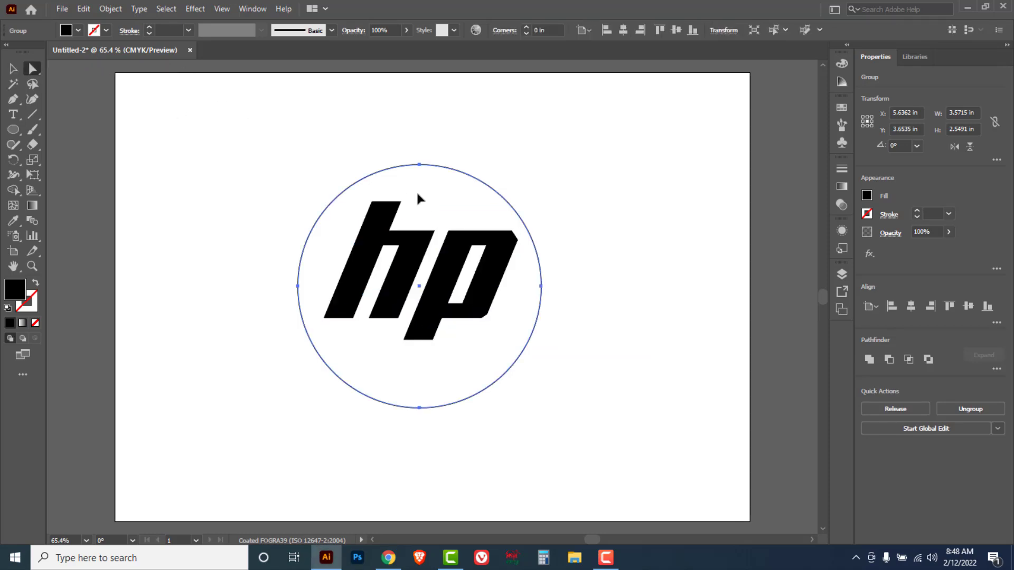
pyautogui.moveTo(418, 199)
pyautogui.mouseDown()
pyautogui.moveTo(407, 203)
pyautogui.moveTo(426, 197)
pyautogui.mouseUp()
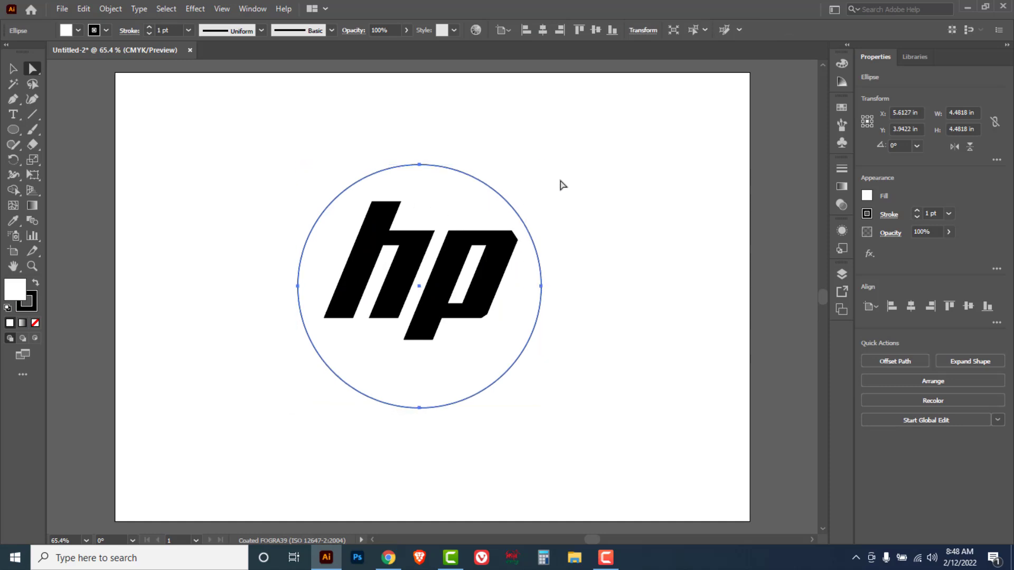
pyautogui.moveTo(561, 158); pyautogui.dragTo(443, 198)
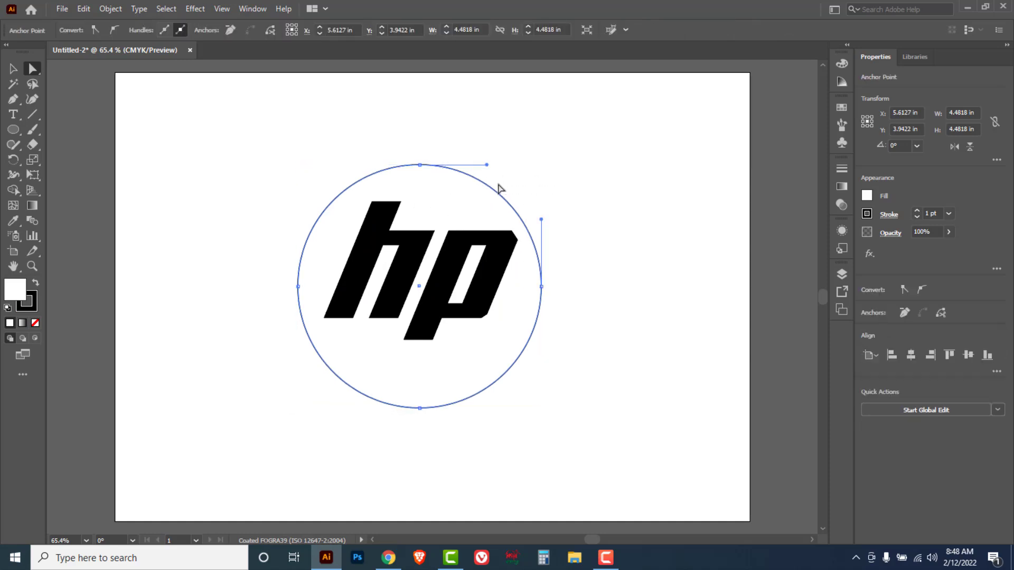
pyautogui.click(111, 9)
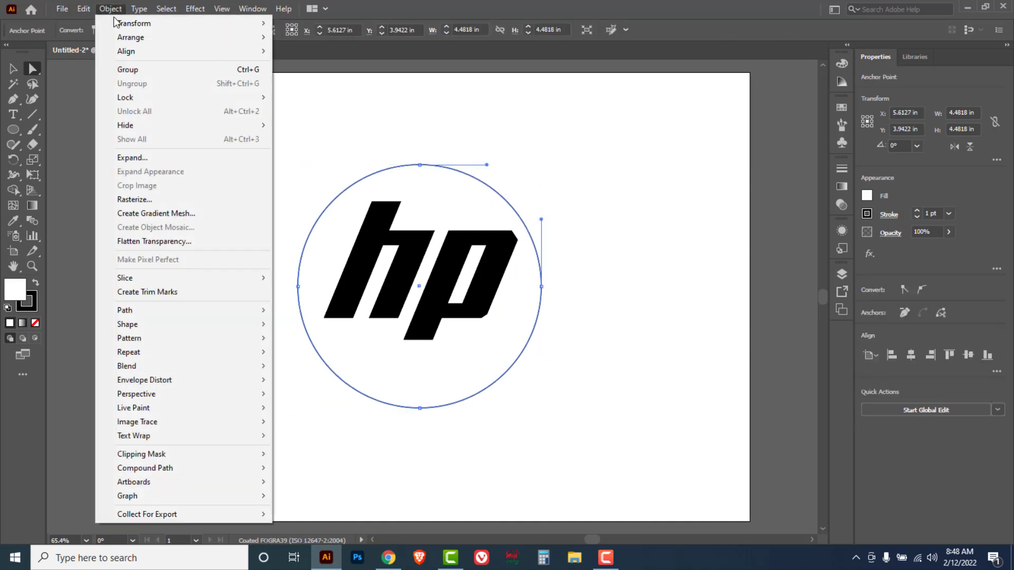
pyautogui.moveTo(125, 97)
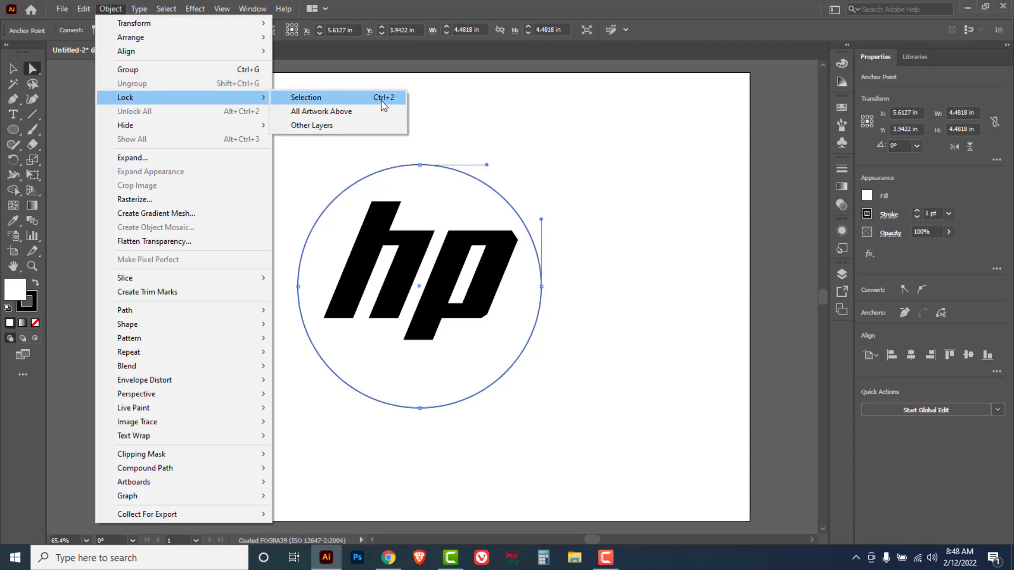
pyautogui.click(386, 100)
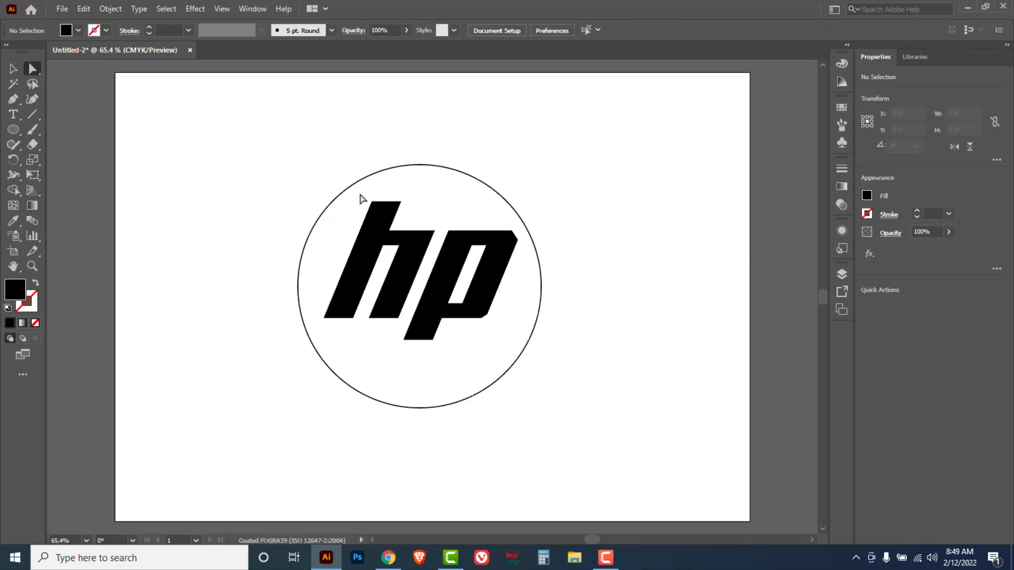
# - In Outline view, stretch the h's stem above the circle and the p's stem below it
pyautogui.moveTo(362, 197); pyautogui.dragTo(432, 214)
pyautogui.press('ctrl')
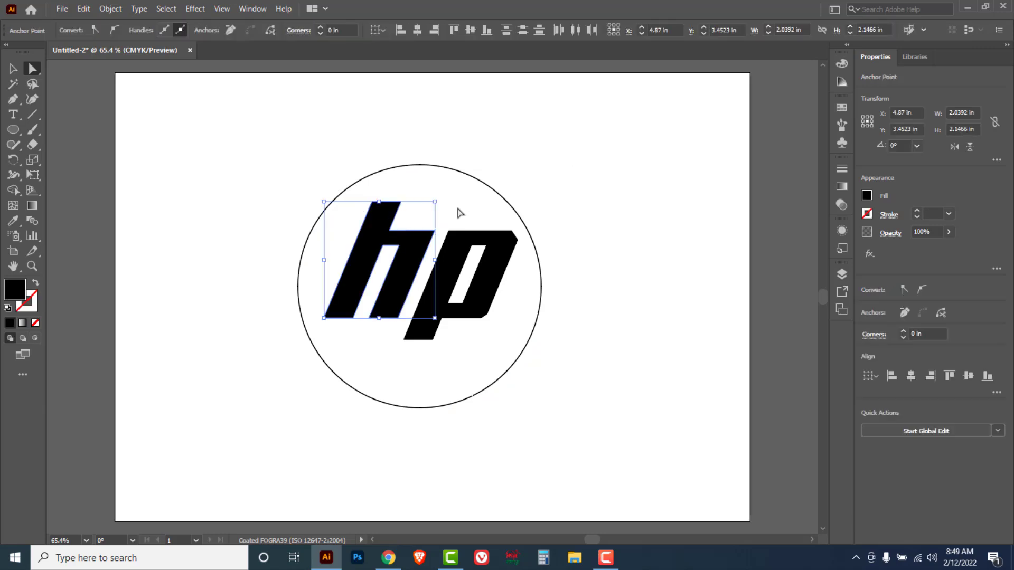
pyautogui.hotkey('ctrl', 'y')
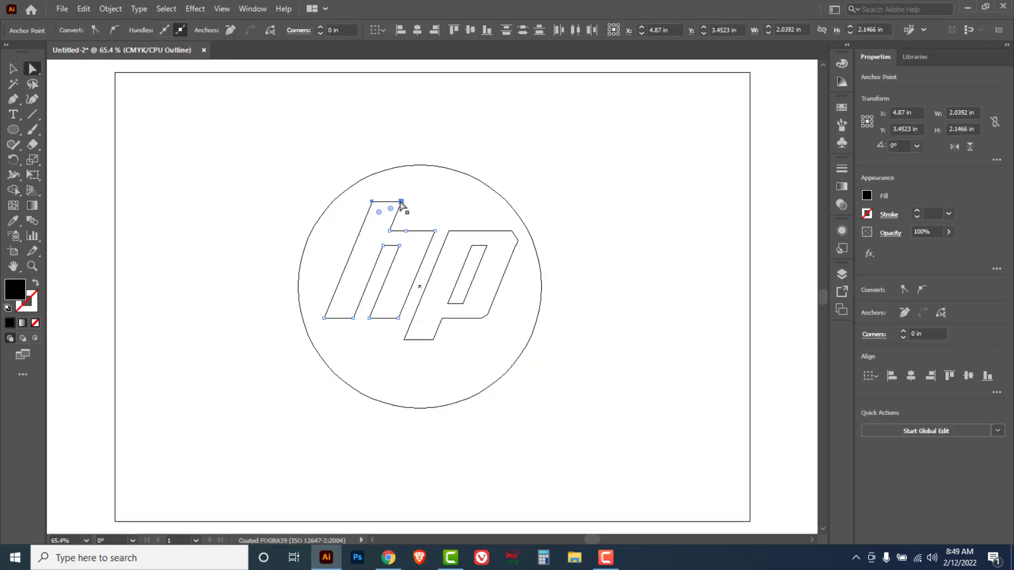
pyautogui.moveTo(401, 201); pyautogui.dragTo(427, 151)
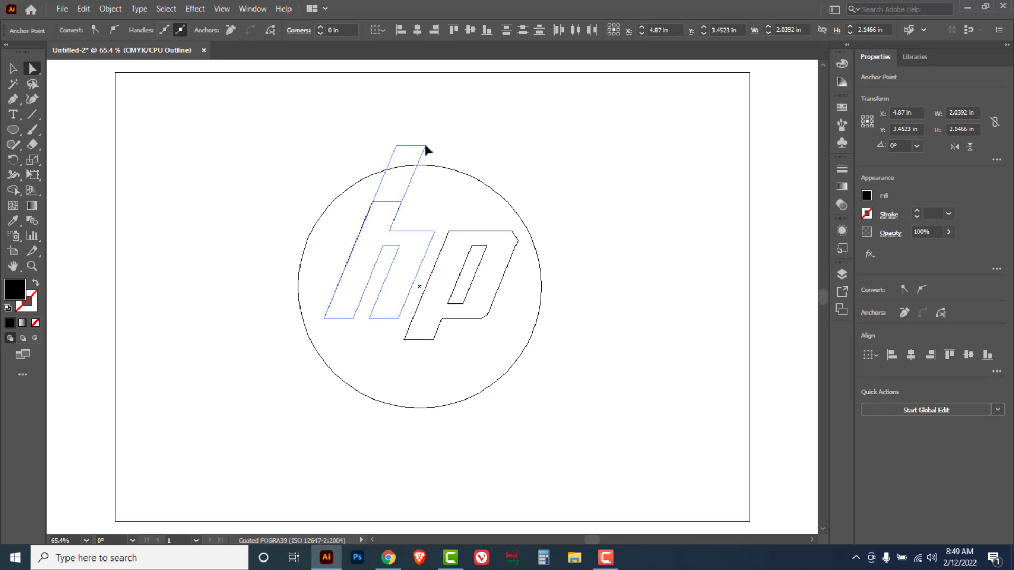
pyautogui.moveTo(465, 354)
pyautogui.mouseDown()
pyautogui.moveTo(391, 340)
pyautogui.moveTo(402, 417)
pyautogui.mouseUp()
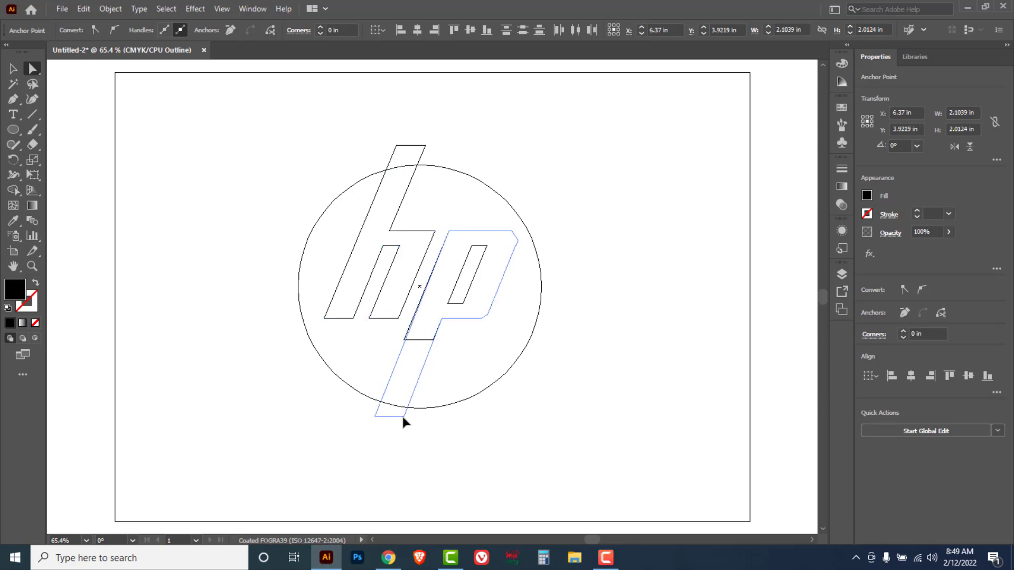
pyautogui.moveTo(403, 421); pyautogui.dragTo(397, 429)
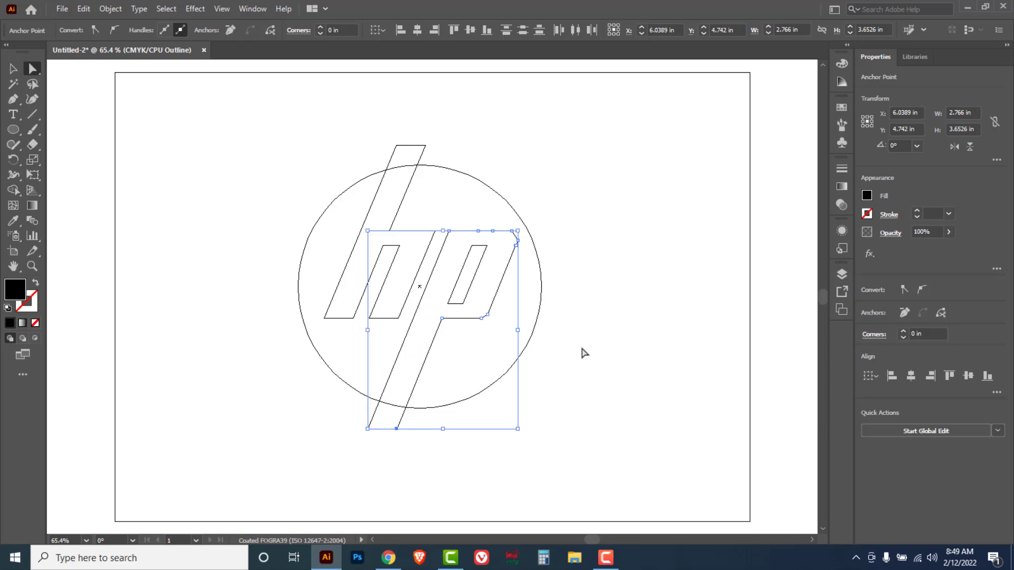
pyautogui.hotkey('ctrl', 'y')
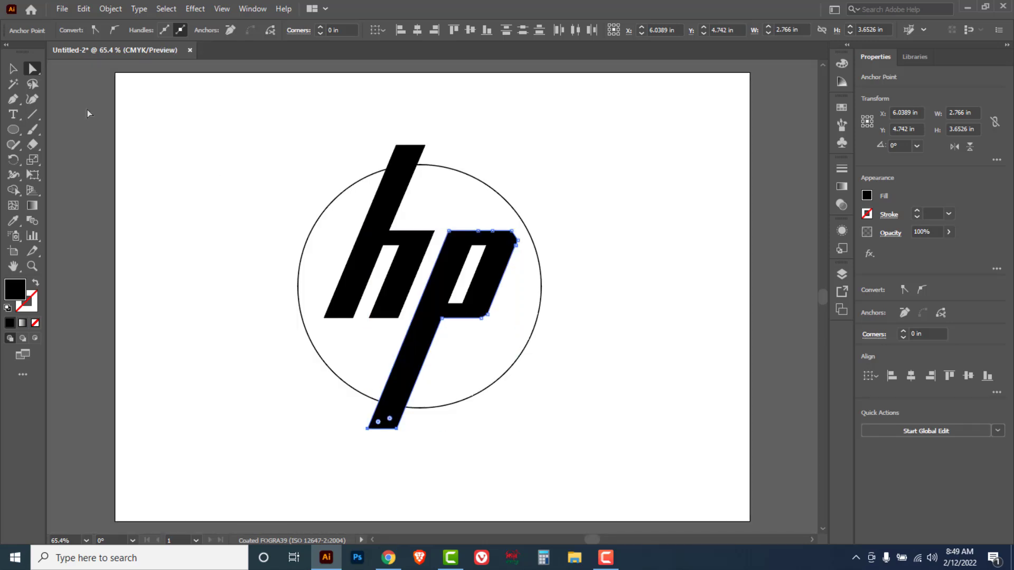
pyautogui.click(13, 69)
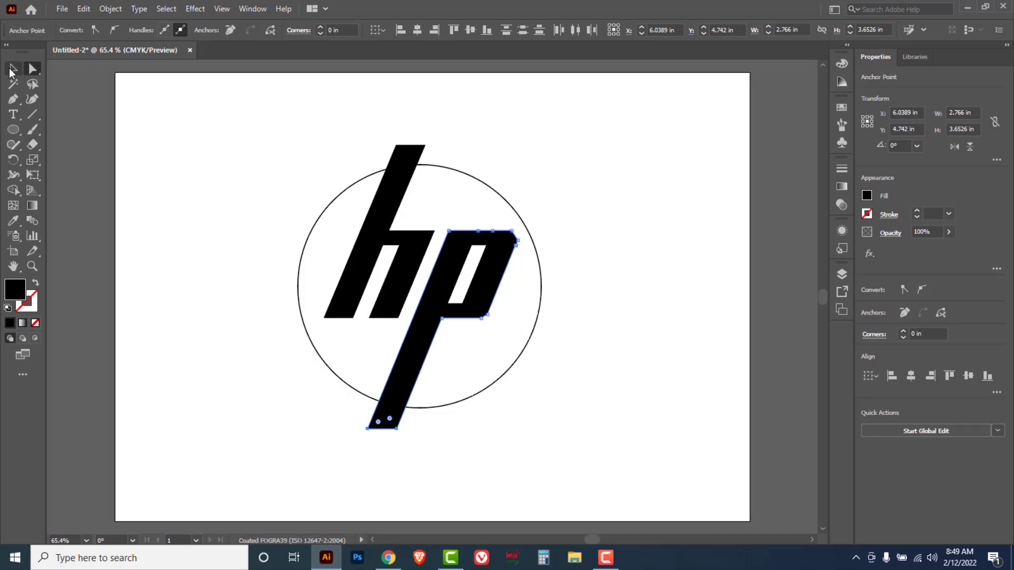
# - Ungroup the hp letters, zoom in, and round the h's shoulder corner
pyautogui.click(166, 117)
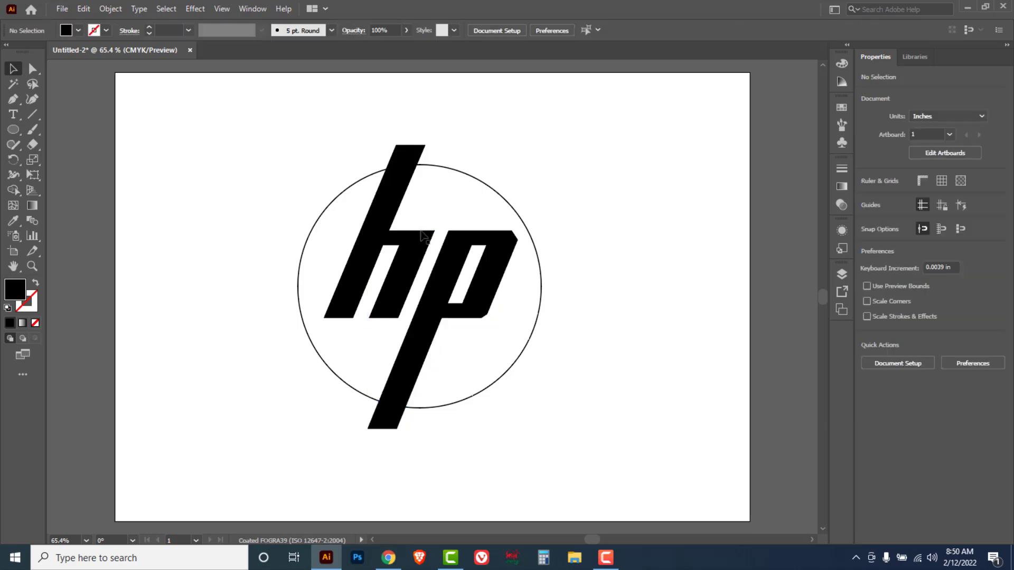
pyautogui.click(440, 321)
pyautogui.rightClick(587, 215)
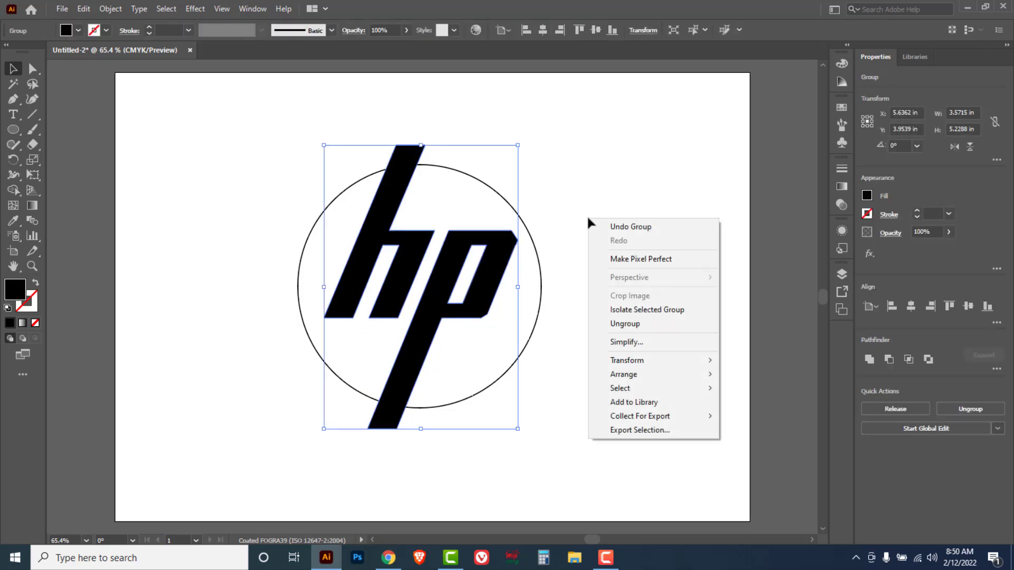
pyautogui.click(635, 324)
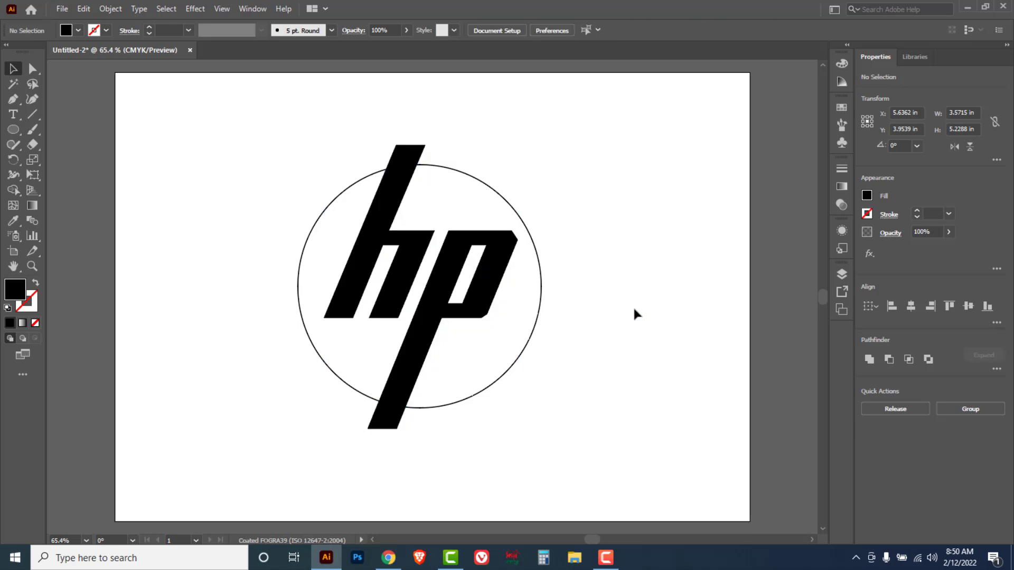
pyautogui.keyDown('ctrl'); pyautogui.click(429, 258); pyautogui.keyUp('ctrl')
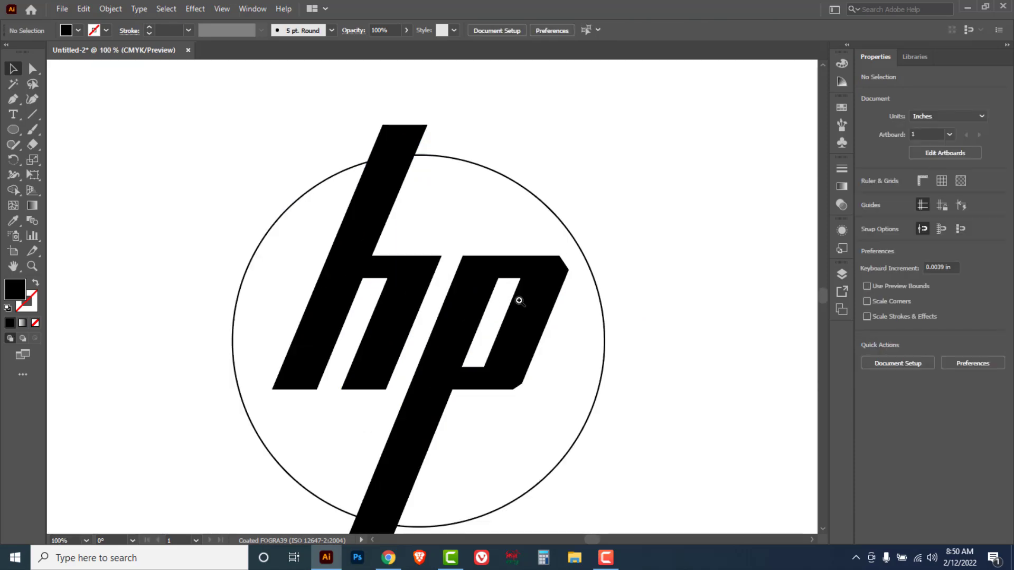
pyautogui.hotkey('ctrl', '+')
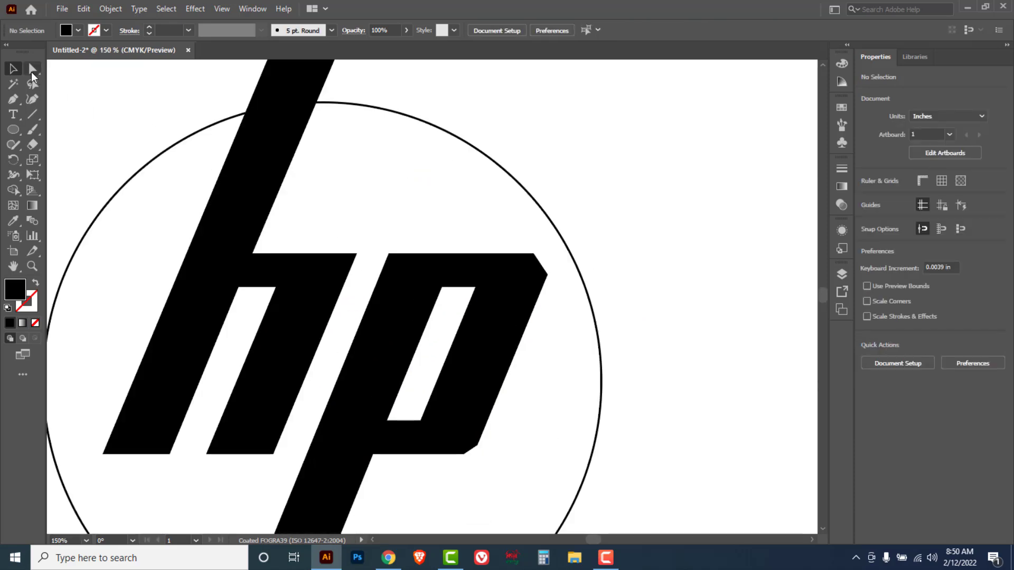
pyautogui.click(32, 69)
pyautogui.click(93, 72)
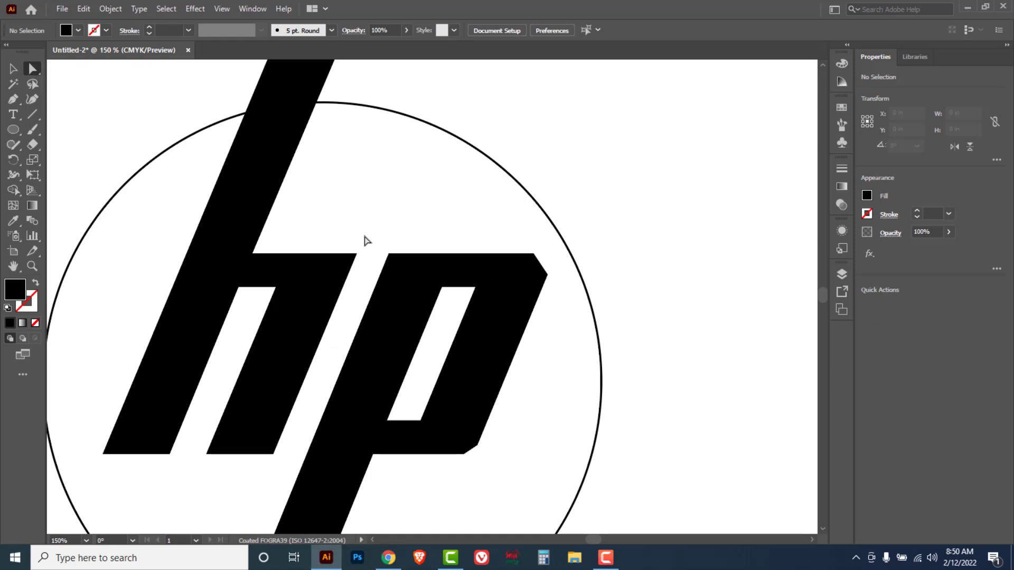
pyautogui.moveTo(363, 236)
pyautogui.mouseDown()
pyautogui.moveTo(331, 284)
pyautogui.moveTo(339, 265)
pyautogui.mouseUp()
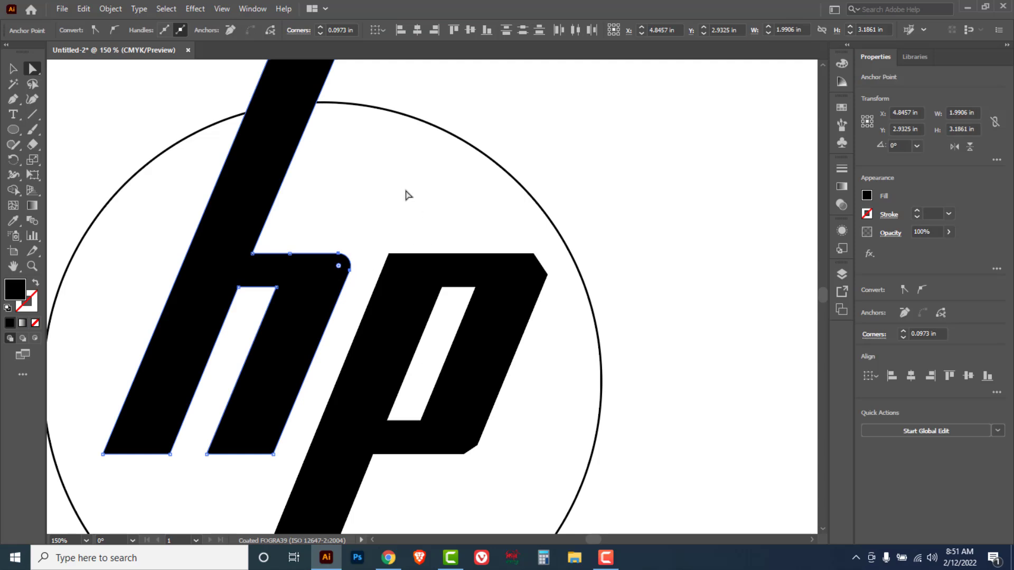
# - Square off the p's clipped top-right corner with the Pen tool and round it about 0.11 in
pyautogui.moveTo(549, 255); pyautogui.dragTo(530, 277)
pyautogui.click(532, 280)
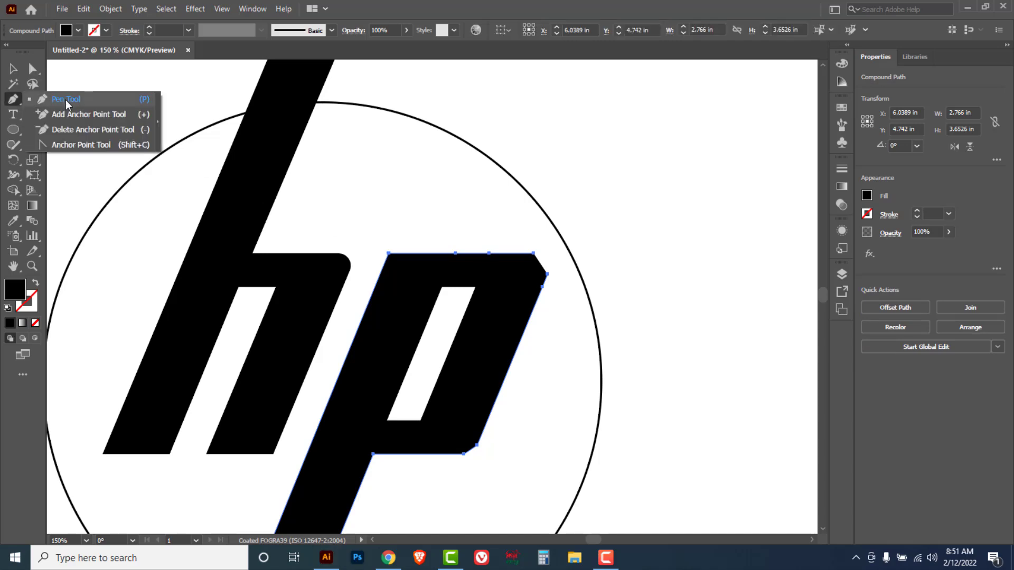
pyautogui.moveTo(13, 105); pyautogui.dragTo(63, 98)
pyautogui.moveTo(548, 275); pyautogui.dragTo(554, 263)
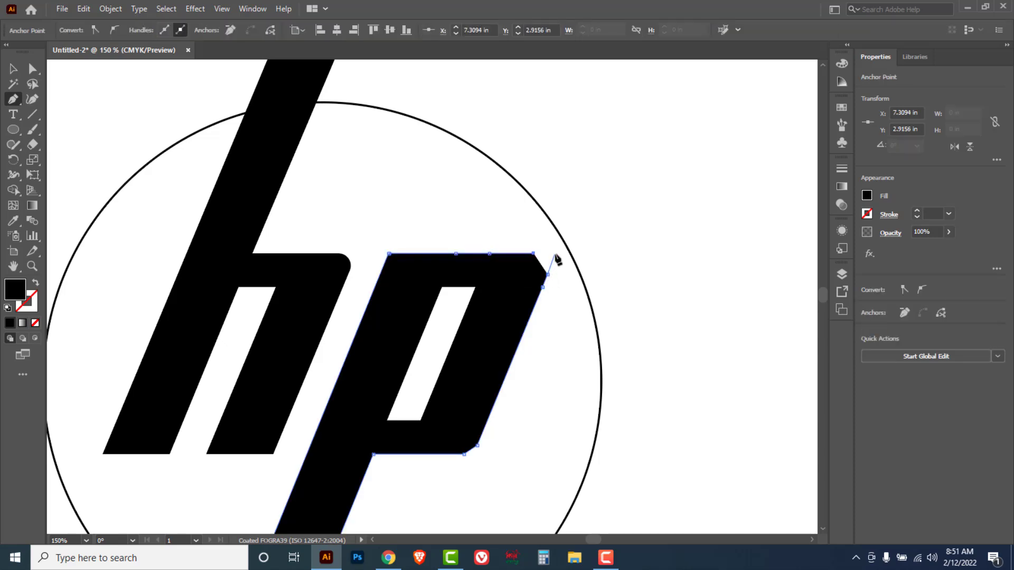
pyautogui.click(555, 254)
pyautogui.click(552, 256)
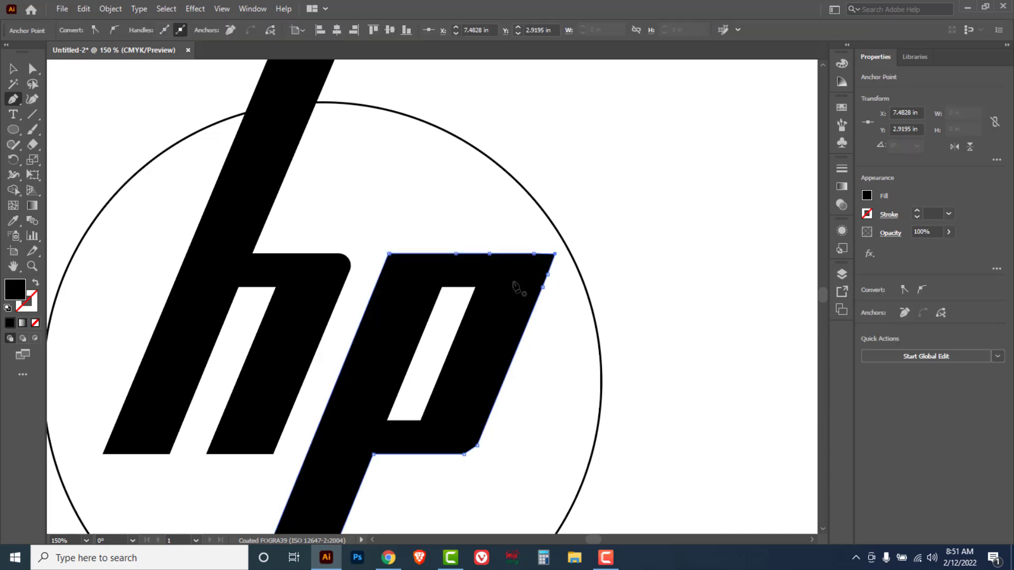
pyautogui.moveTo(32, 69); pyautogui.dragTo(95, 73)
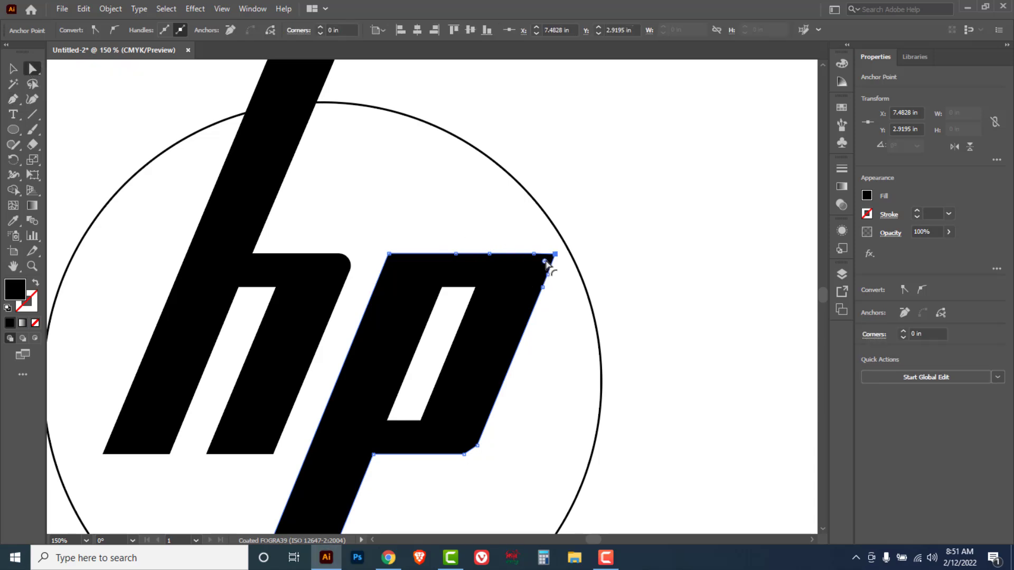
pyautogui.moveTo(546, 262); pyautogui.dragTo(537, 272)
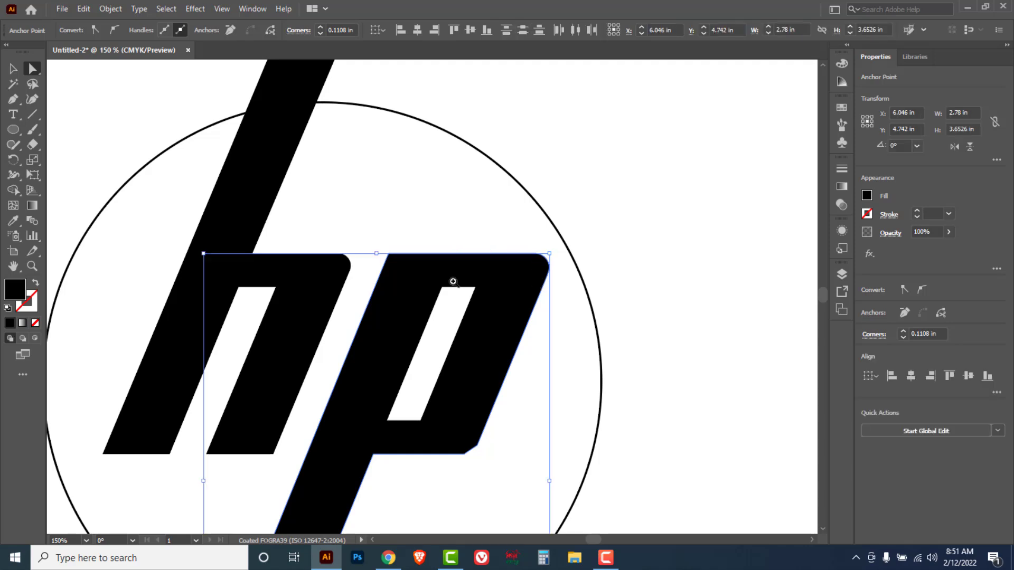
pyautogui.keyDown('ctrl'); pyautogui.keyDown('alt'); pyautogui.click(351, 289); pyautogui.keyUp('alt'); pyautogui.keyUp('ctrl')
# - Unlock All from the Object menu, then marquee-select the circle with both hp letters
pyautogui.keyDown('ctrl'); pyautogui.keyDown('alt'); pyautogui.click(431, 324); pyautogui.keyUp('alt'); pyautogui.keyUp('ctrl')
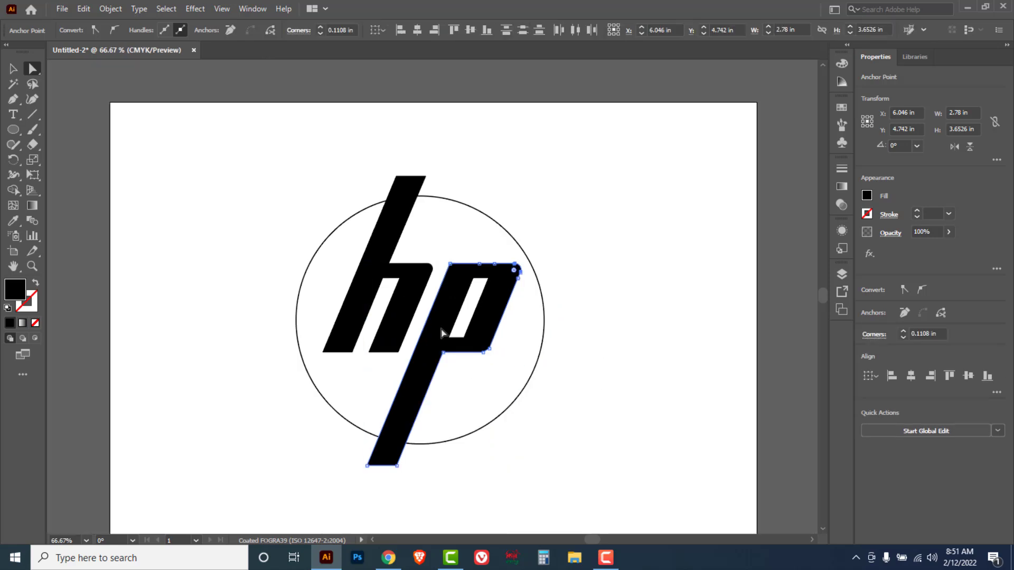
pyautogui.click(443, 332)
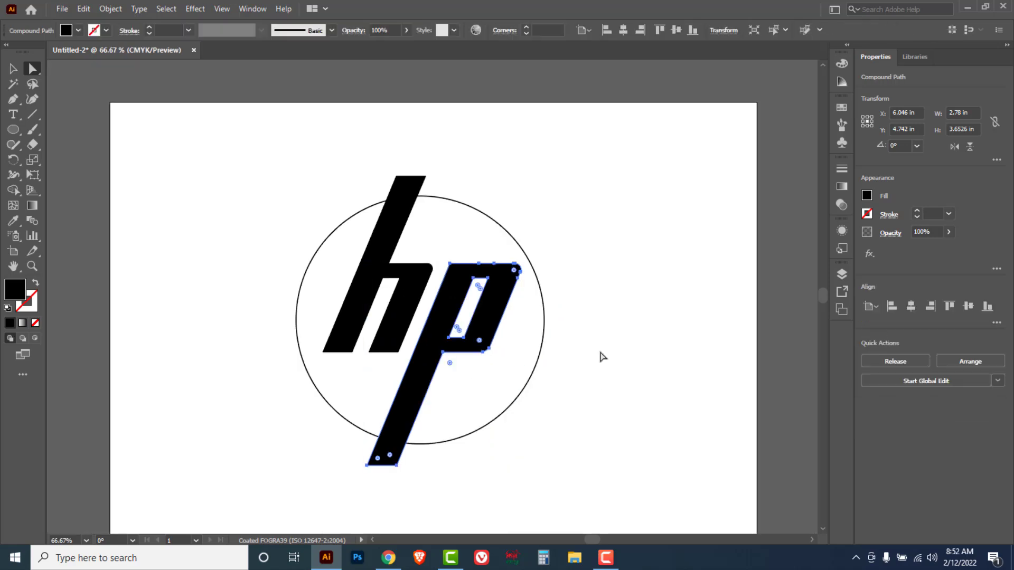
pyautogui.click(14, 68)
pyautogui.moveTo(270, 245); pyautogui.dragTo(327, 289)
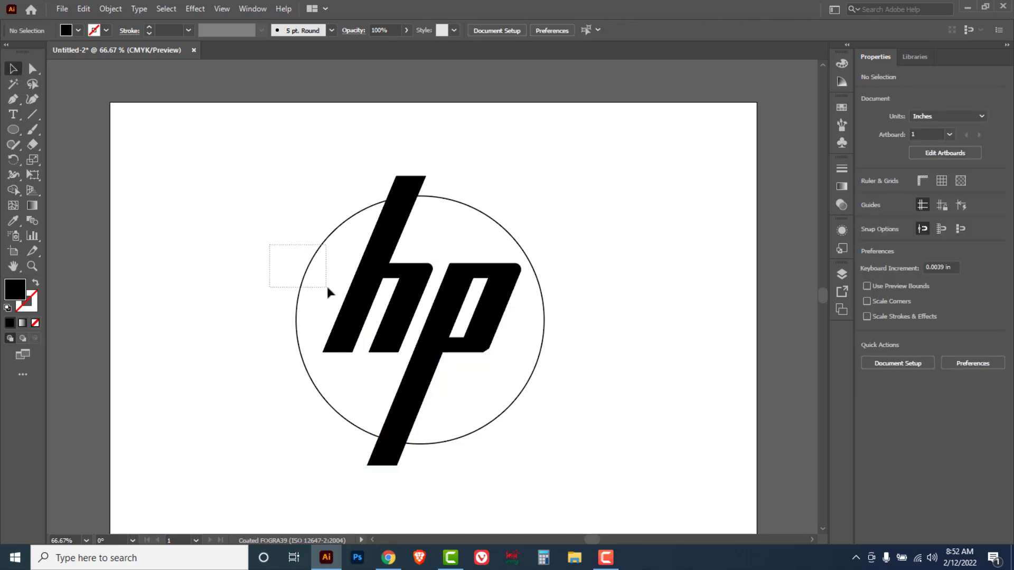
pyautogui.click(109, 10)
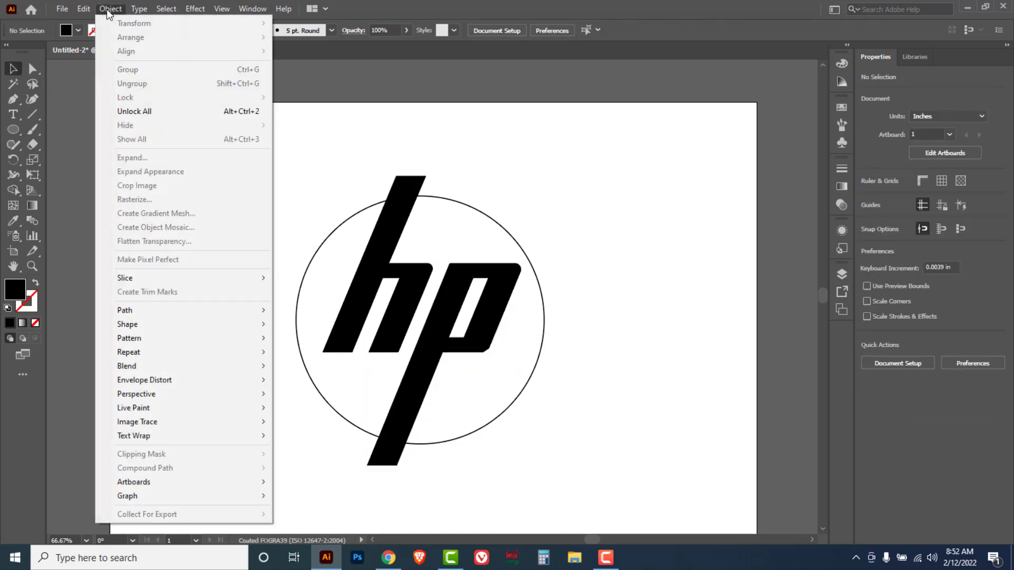
pyautogui.click(135, 116)
pyautogui.moveTo(210, 153); pyautogui.dragTo(612, 428)
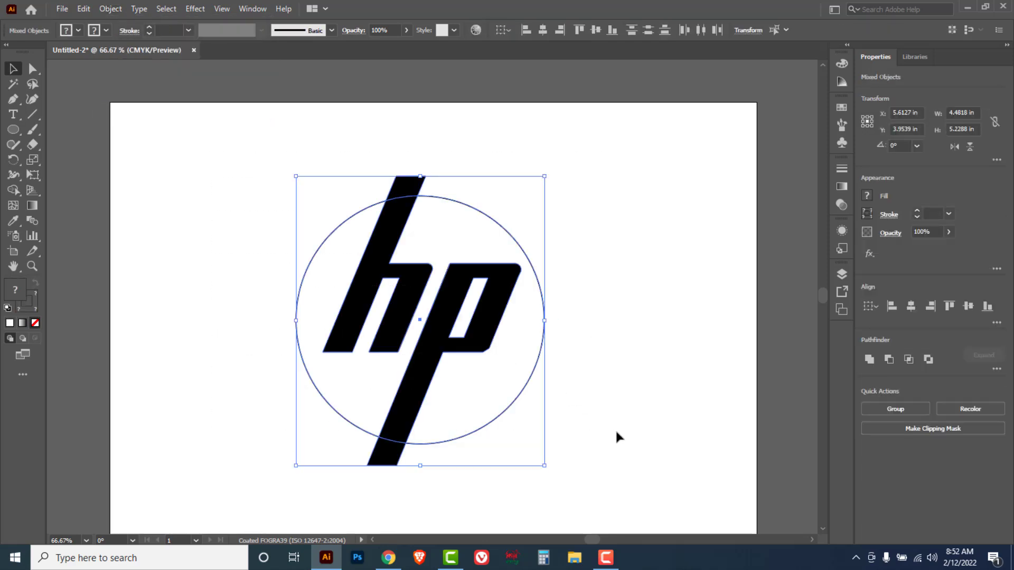
# - Set the circle and hp letters to C 75, M 21 using the Color panel sliders
pyautogui.click(841, 64)
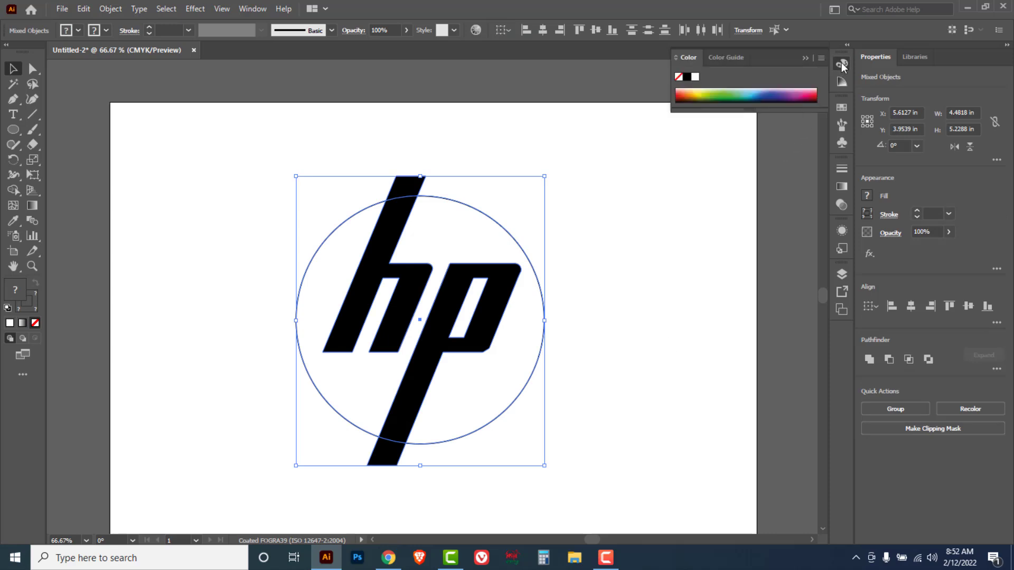
pyautogui.click(821, 58)
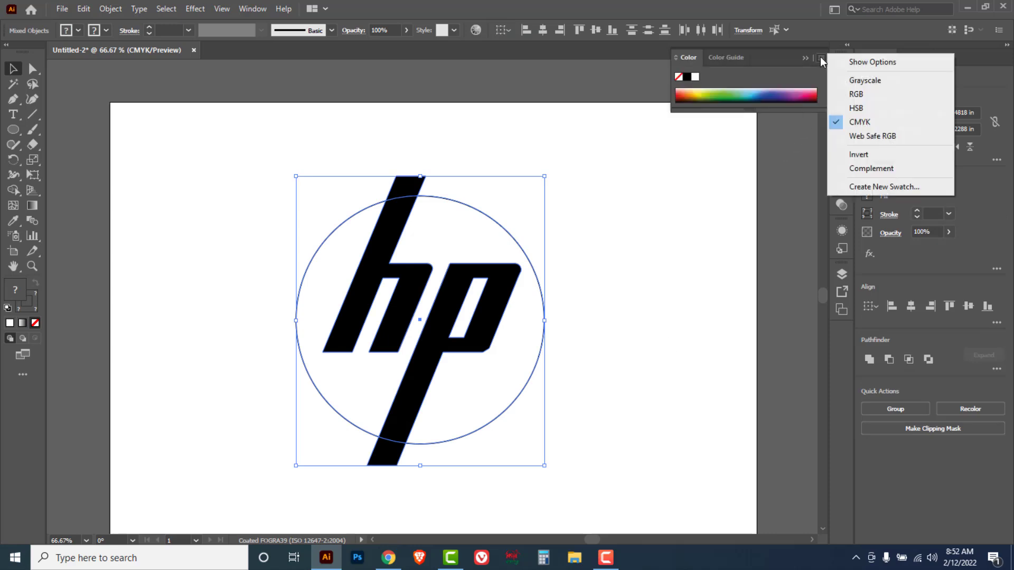
pyautogui.click(857, 62)
pyautogui.moveTo(716, 82); pyautogui.dragTo(762, 80)
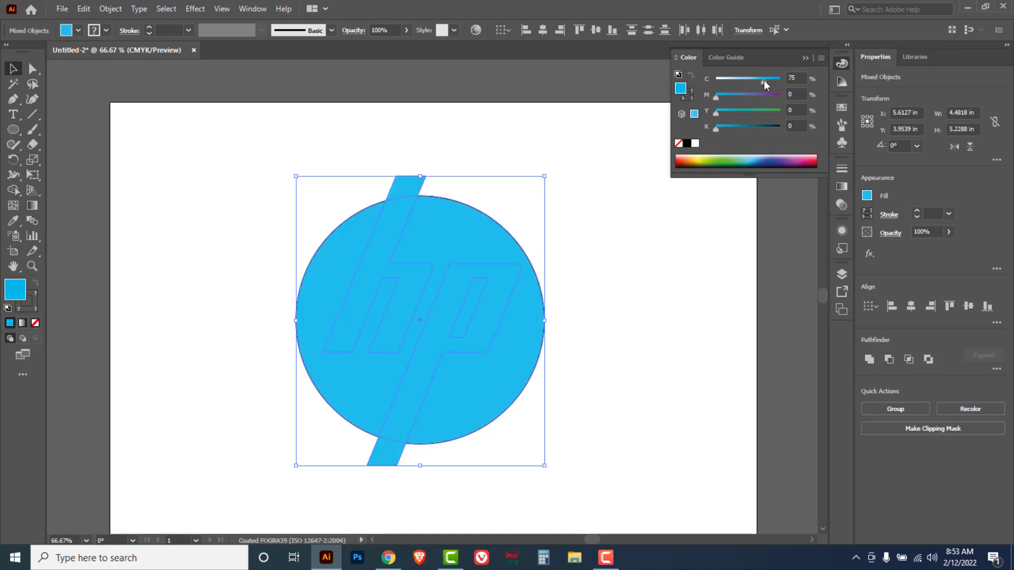
pyautogui.moveTo(718, 97); pyautogui.dragTo(724, 97)
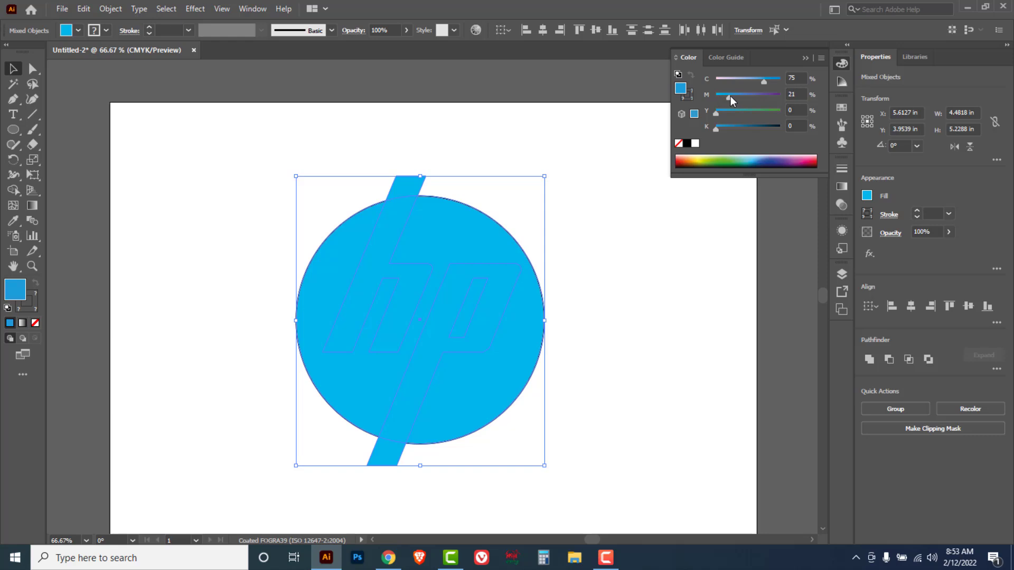
pyautogui.click(619, 237)
# - Select the circle and letters, apply Pathfinder Exclude, then Divide the result
pyautogui.moveTo(192, 167); pyautogui.dragTo(626, 408)
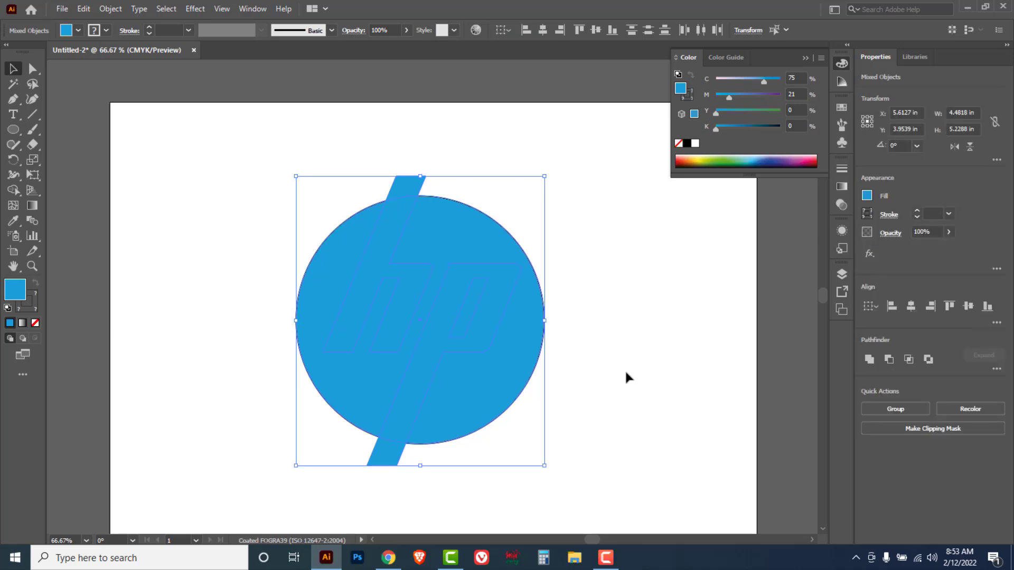
pyautogui.click(252, 9)
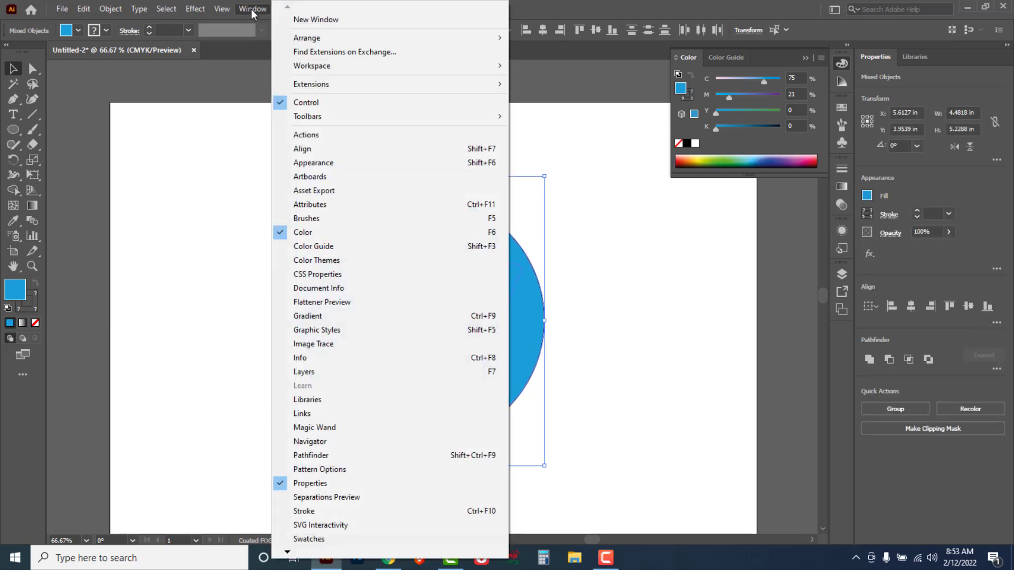
pyautogui.click(305, 150)
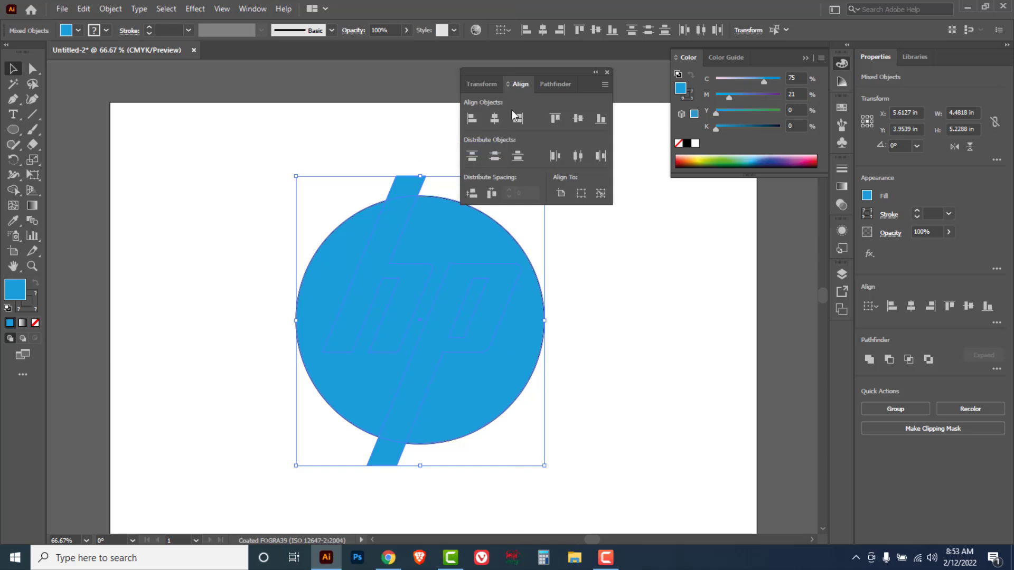
pyautogui.click(562, 85)
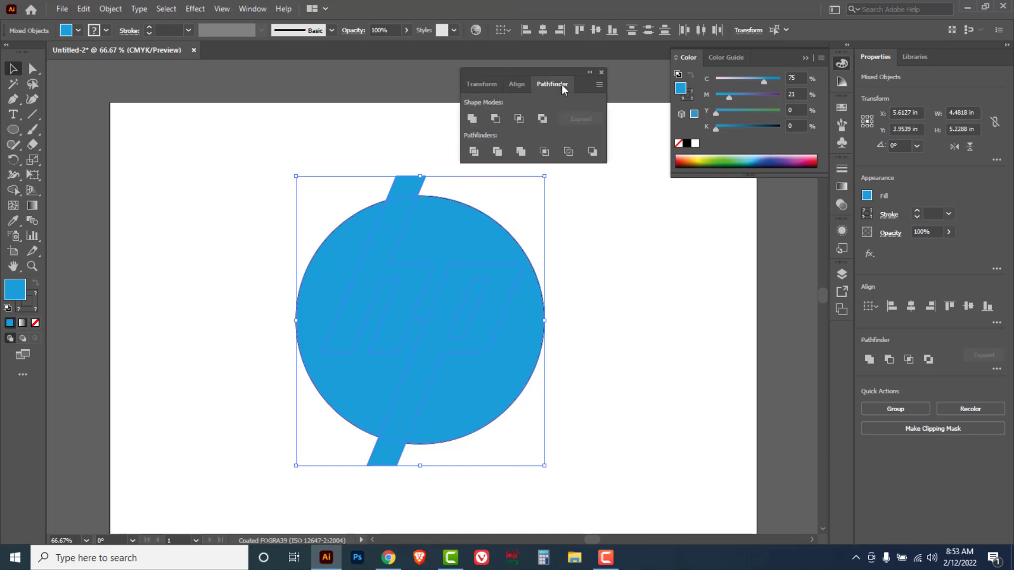
pyautogui.click(543, 119)
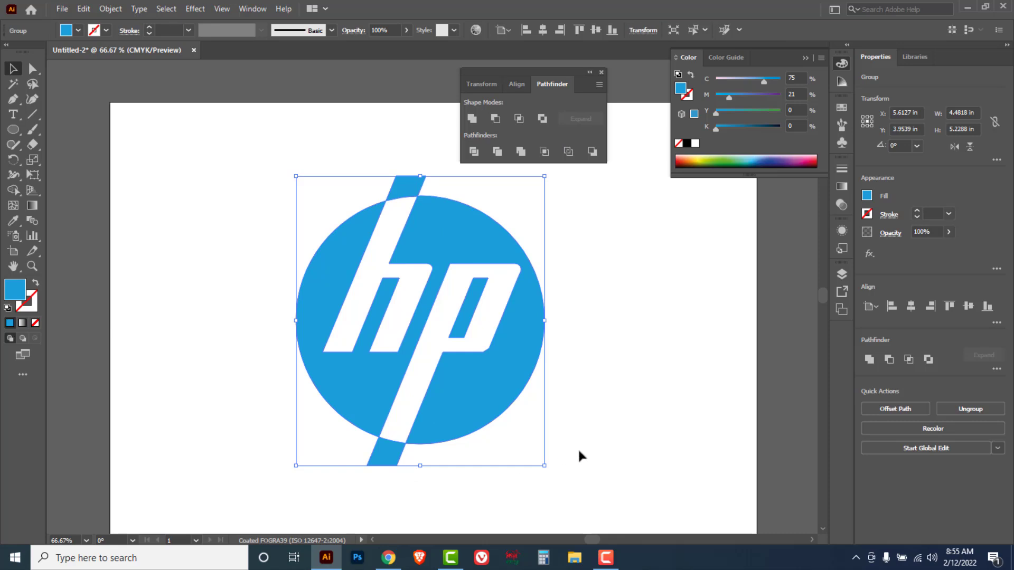
pyautogui.click(474, 153)
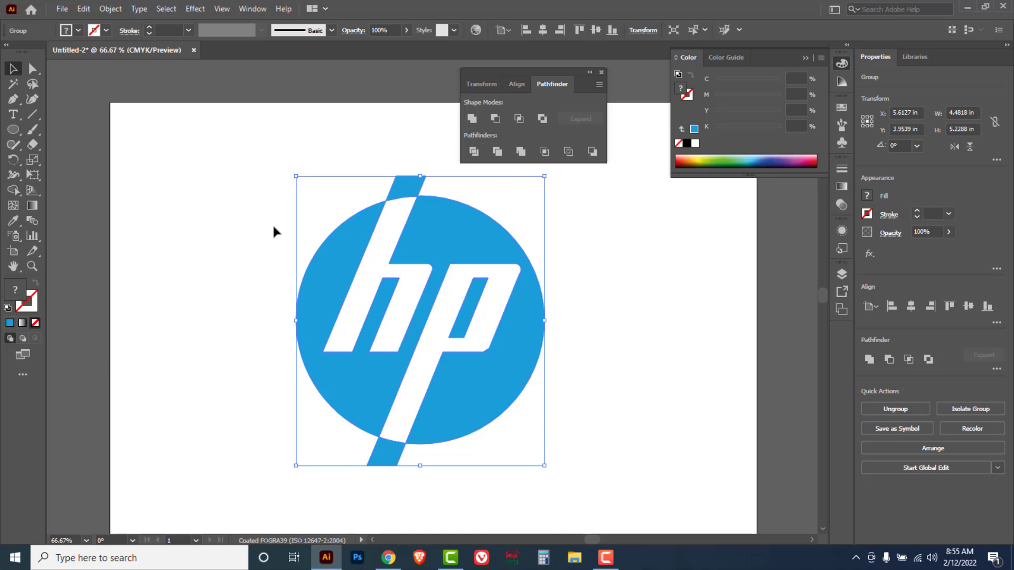
# - Ungroup the divided logo and delete the blue slices above and below the circle
pyautogui.rightClick(618, 268)
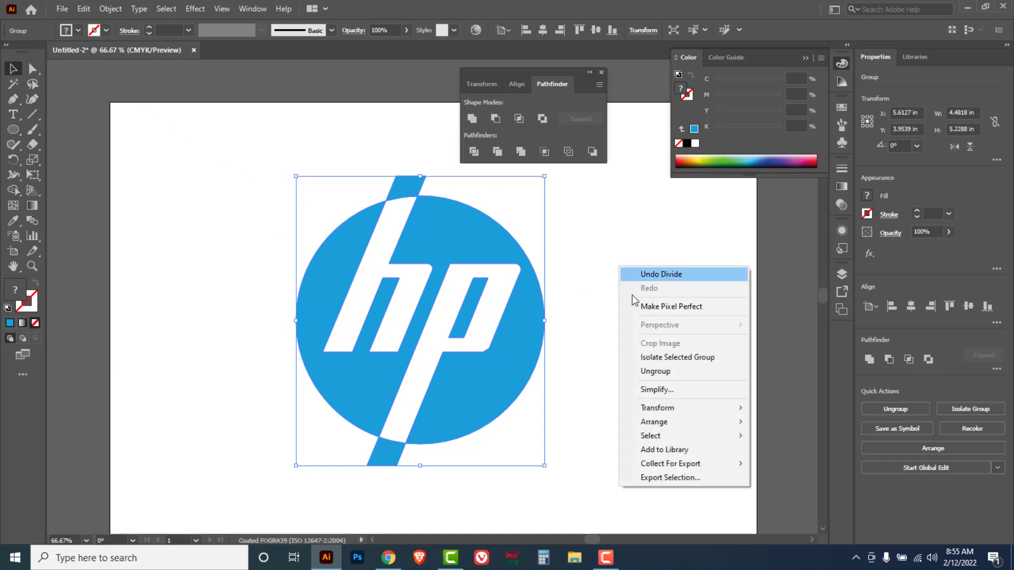
pyautogui.click(656, 374)
pyautogui.click(654, 363)
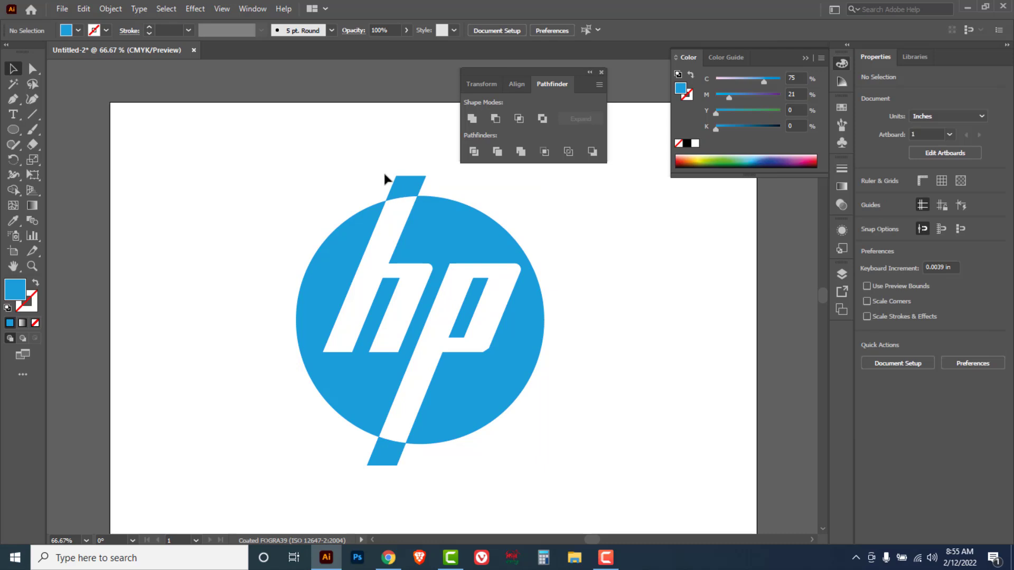
pyautogui.click(412, 187)
pyautogui.press('Delete')
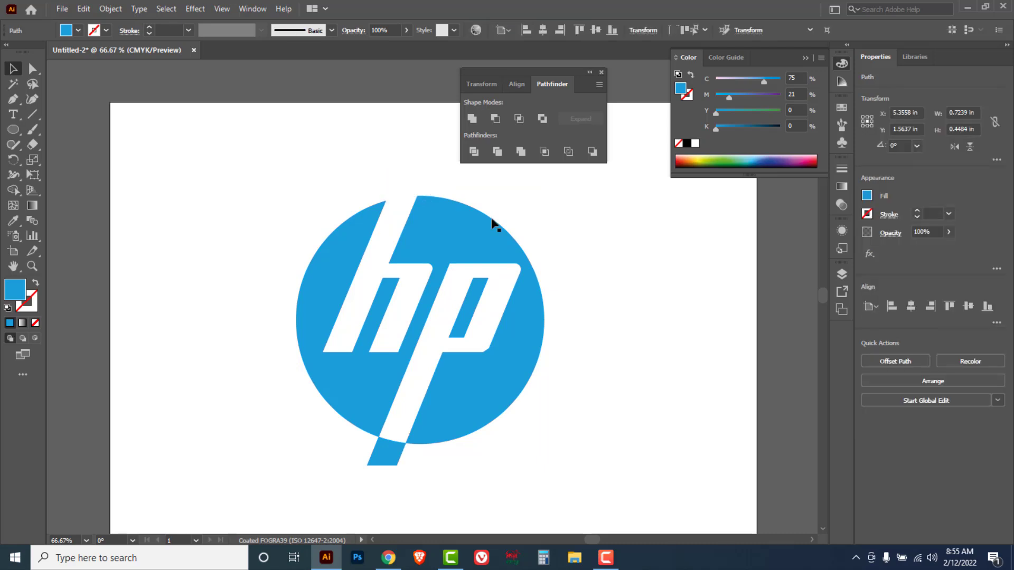
pyautogui.click(384, 459)
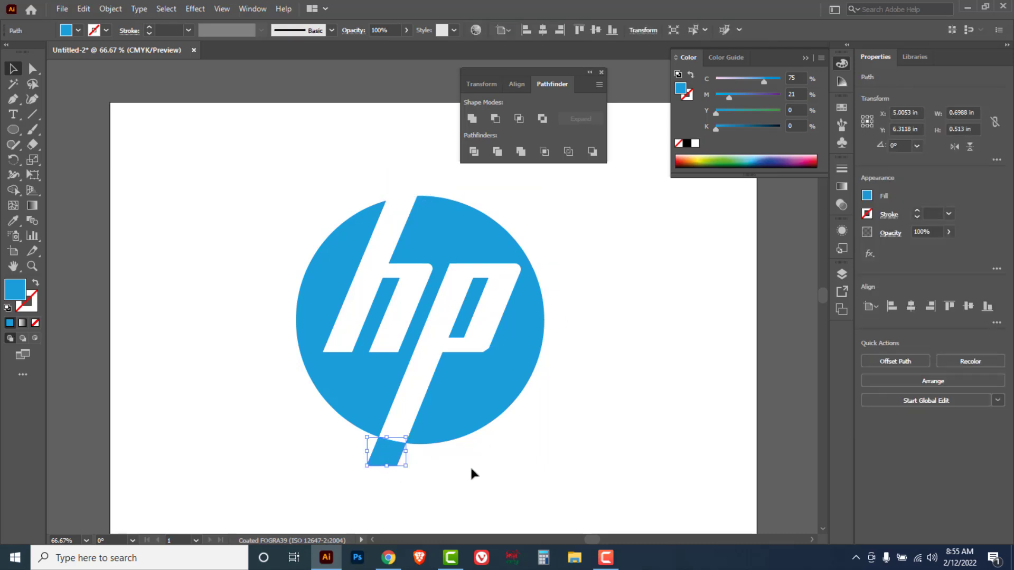
pyautogui.press('Delete')
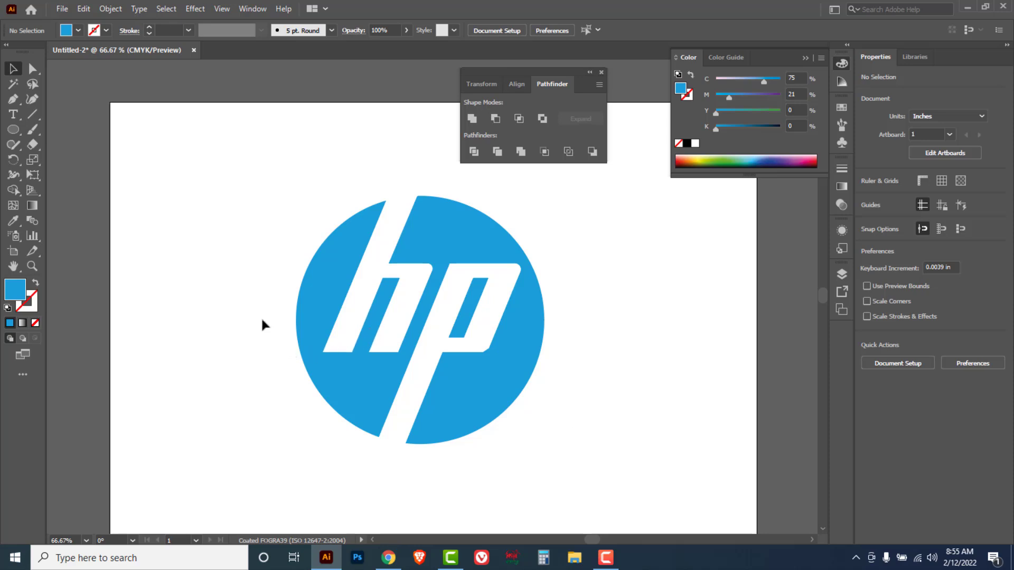
# - Resize the artboard to about 5.9 × 5.68 in, tightly framing the logo
pyautogui.click(13, 251)
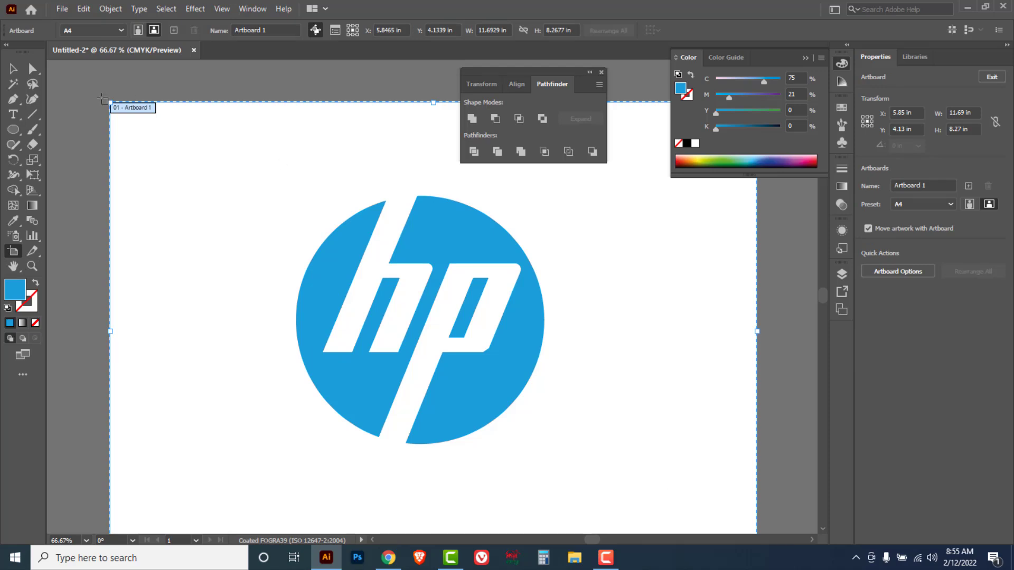
pyautogui.moveTo(111, 102); pyautogui.dragTo(251, 158)
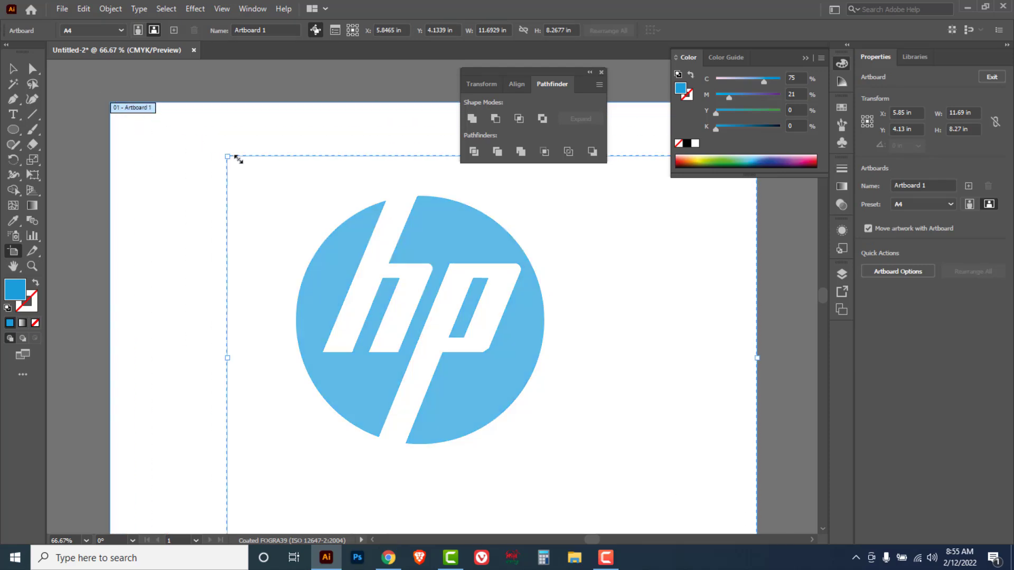
pyautogui.scroll(-1, 714, 378)
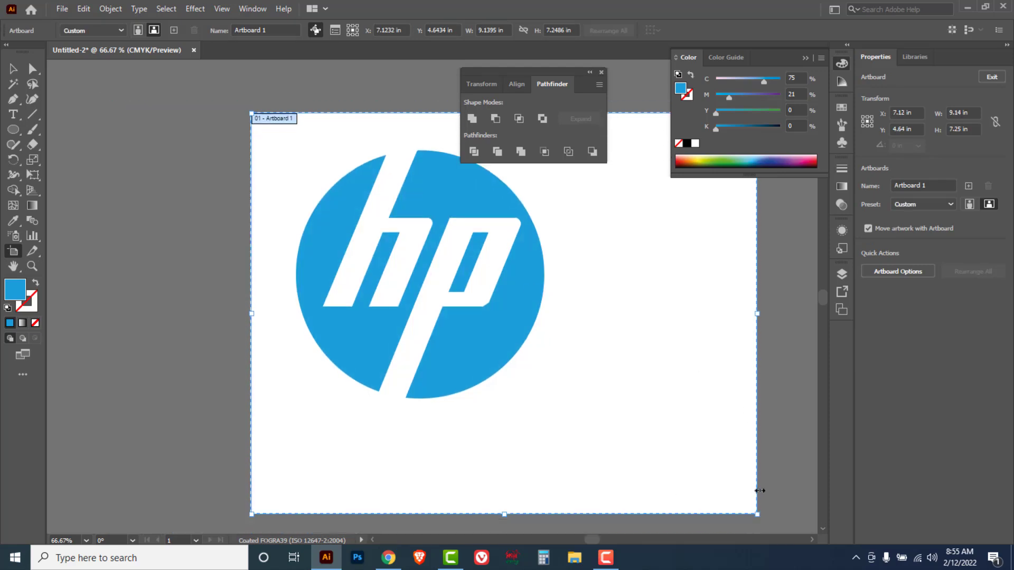
pyautogui.moveTo(756, 515); pyautogui.dragTo(578, 428)
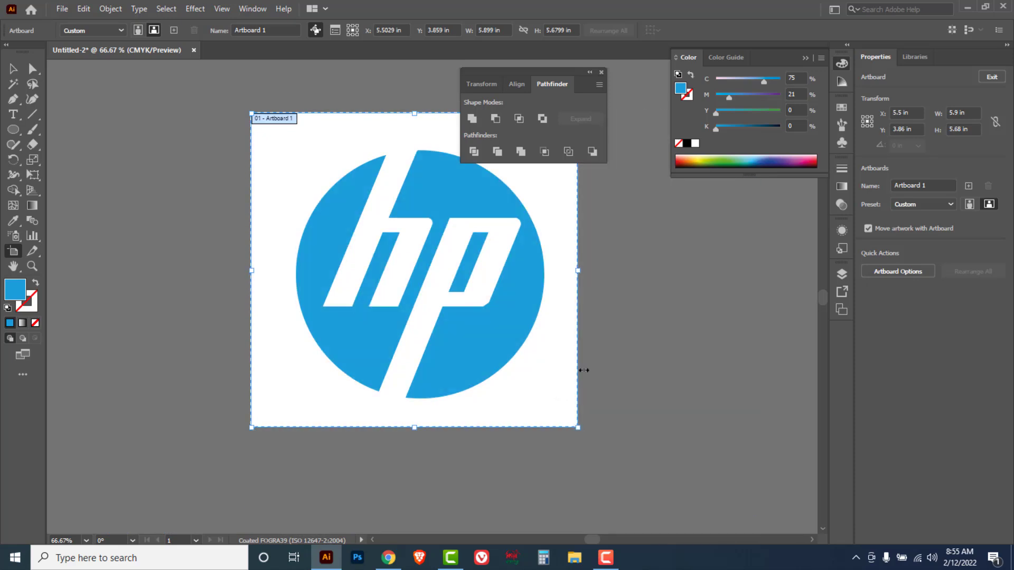
pyautogui.click(601, 74)
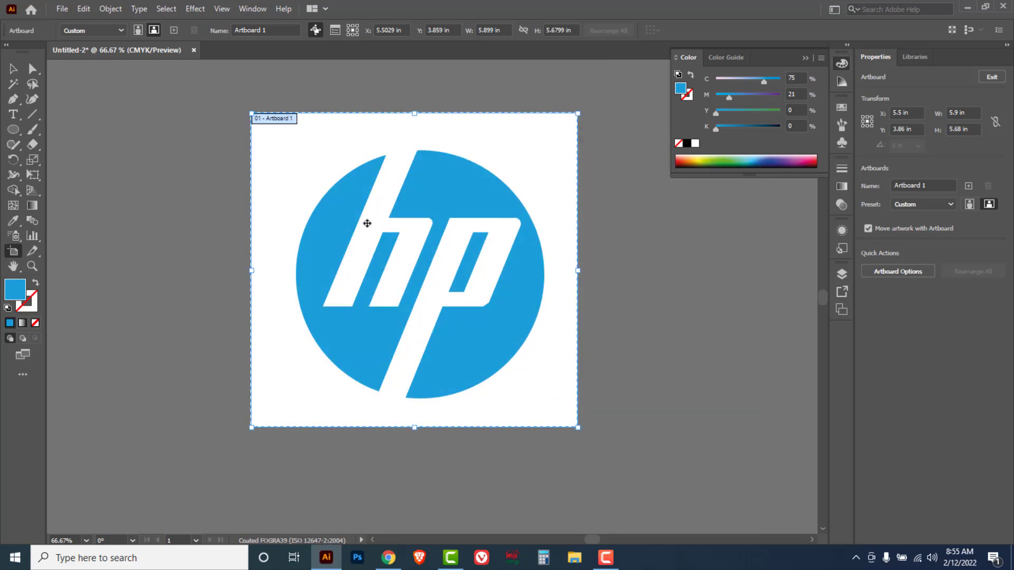
pyautogui.click(14, 71)
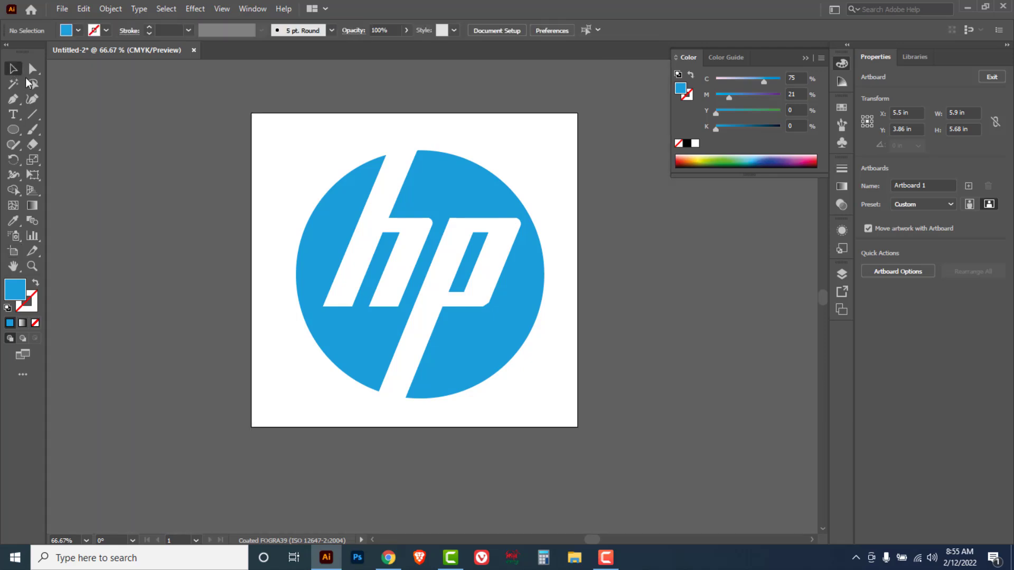
# - Save the document as 'hp logo.ai' in Adobe Illustrator format with default options
pyautogui.click(62, 9)
pyautogui.click(88, 139)
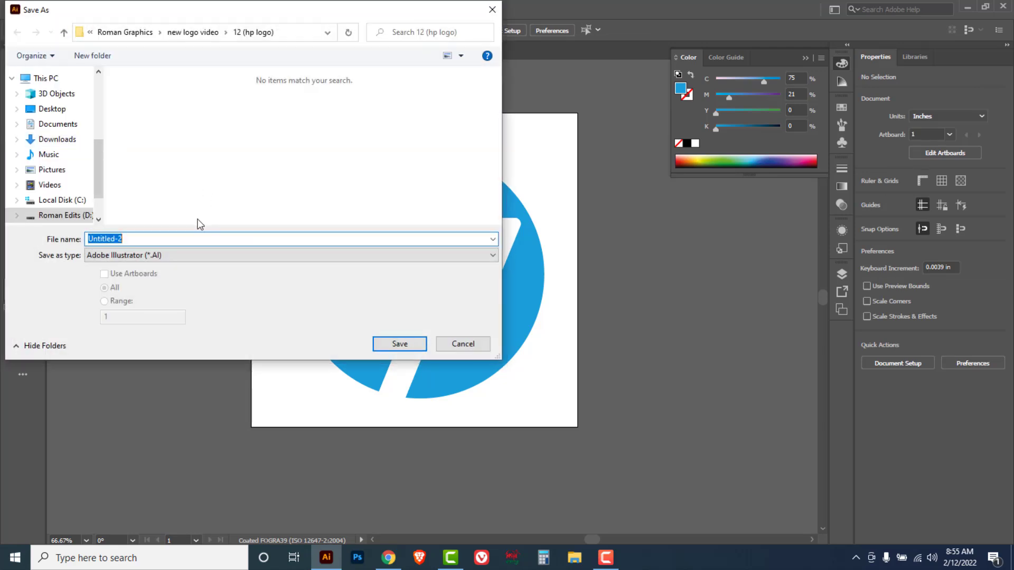
pyautogui.press('BackSpace')
pyautogui.write('hp log')
pyautogui.write('o')
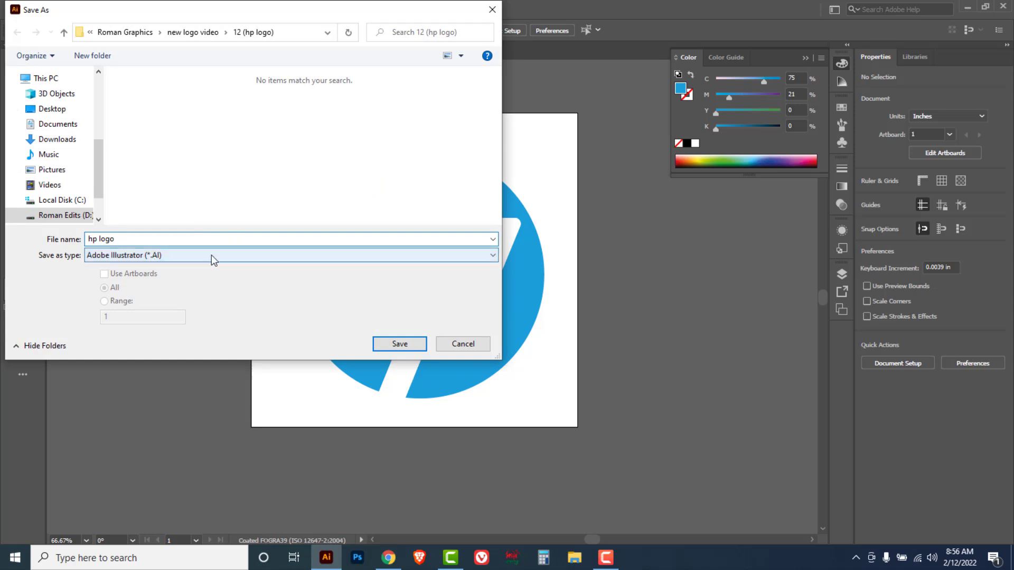
pyautogui.click(397, 342)
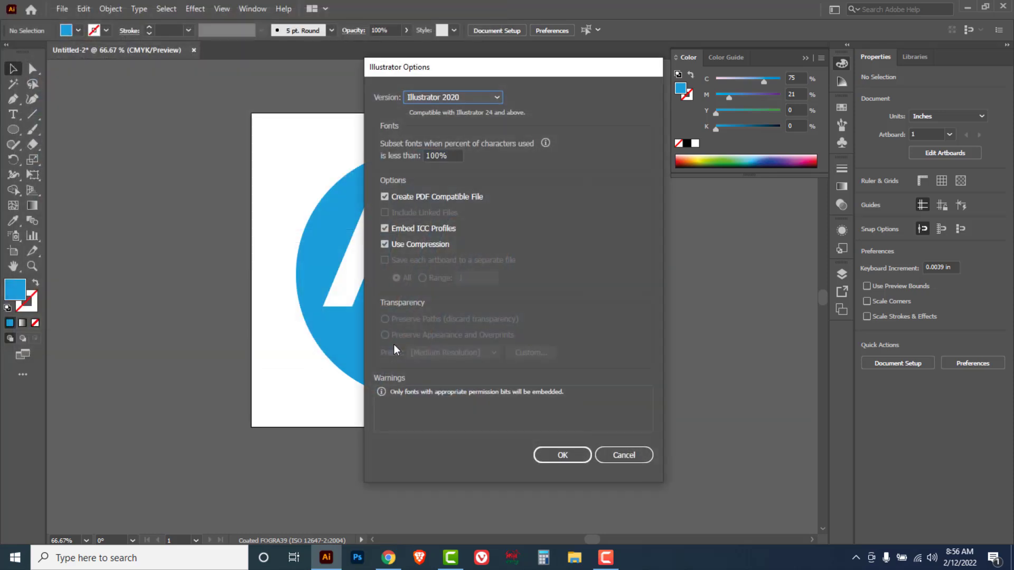
pyautogui.click(561, 455)
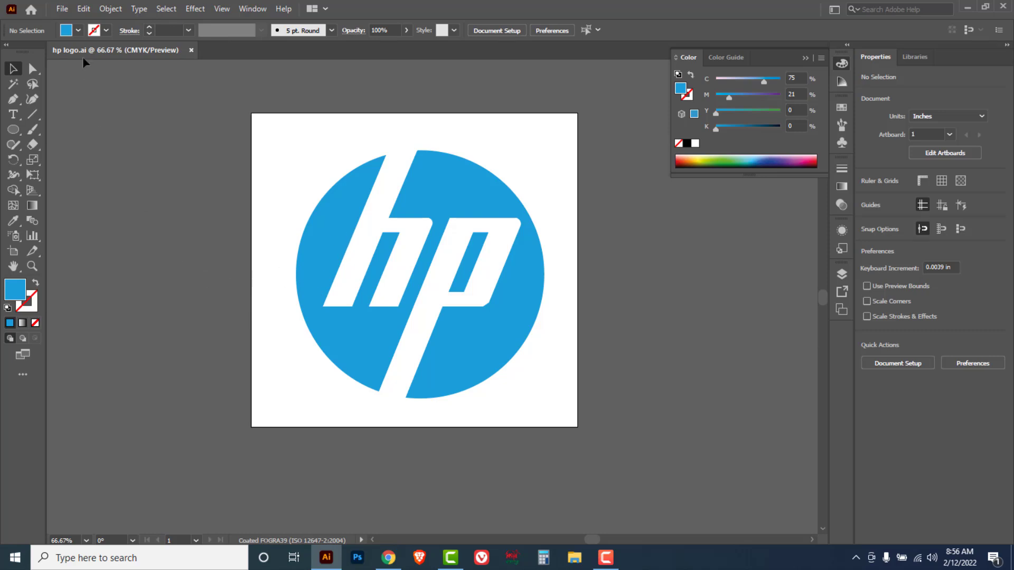
# - Export the artwork as a JPEG named 'hp logo 2'
pyautogui.click(62, 9)
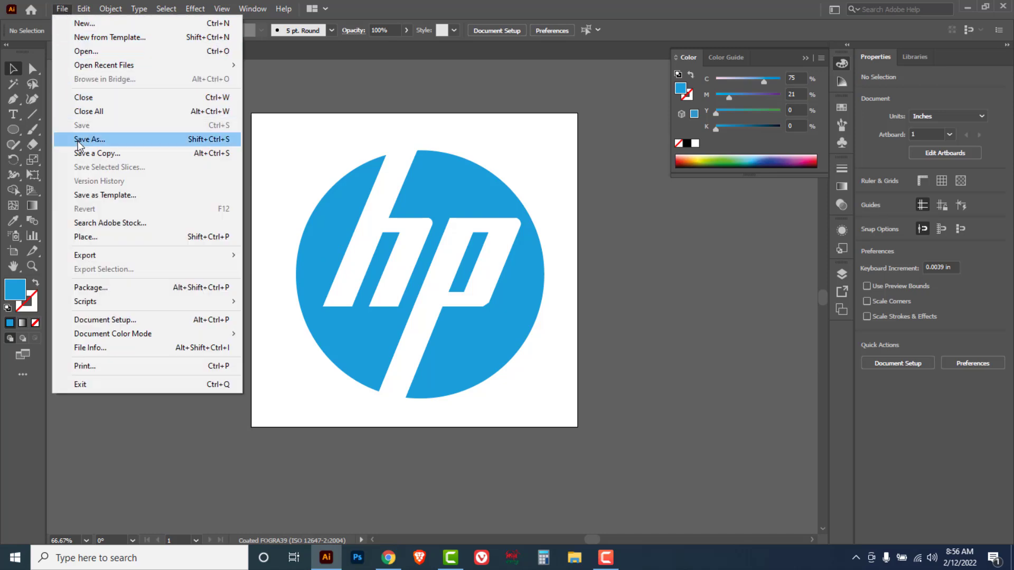
pyautogui.moveTo(85, 255)
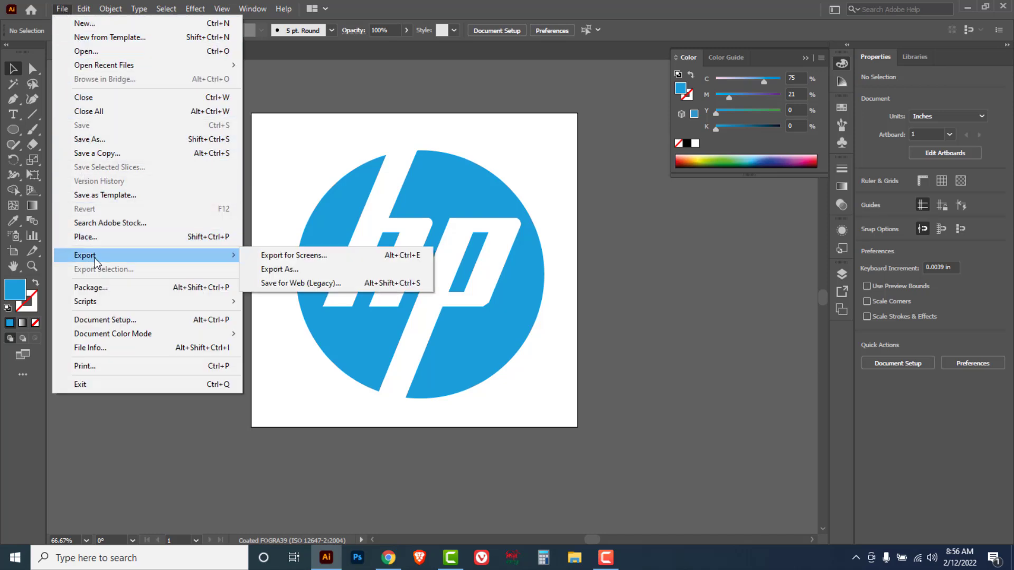
pyautogui.click(297, 269)
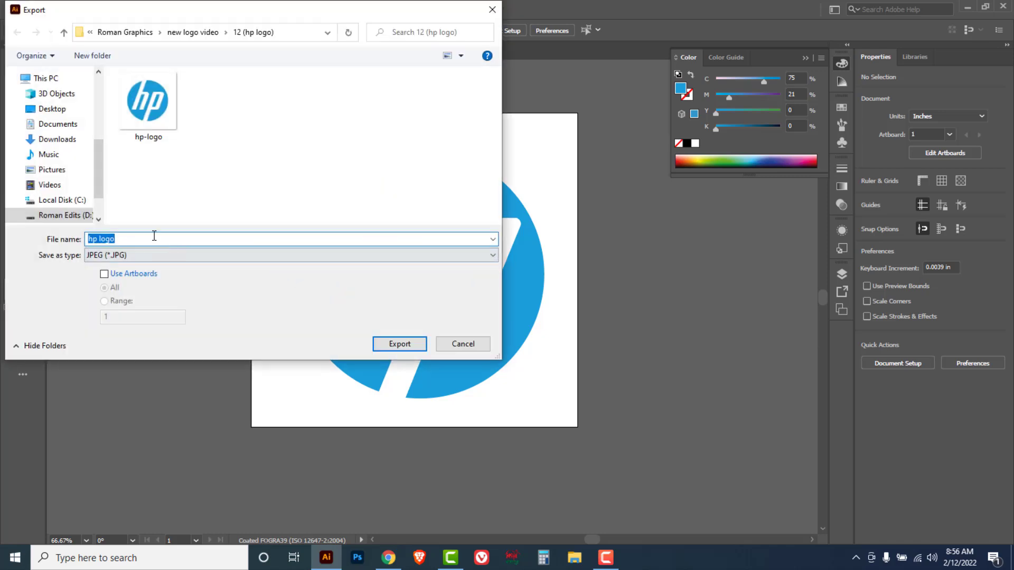
pyautogui.click(166, 235)
pyautogui.write('2')
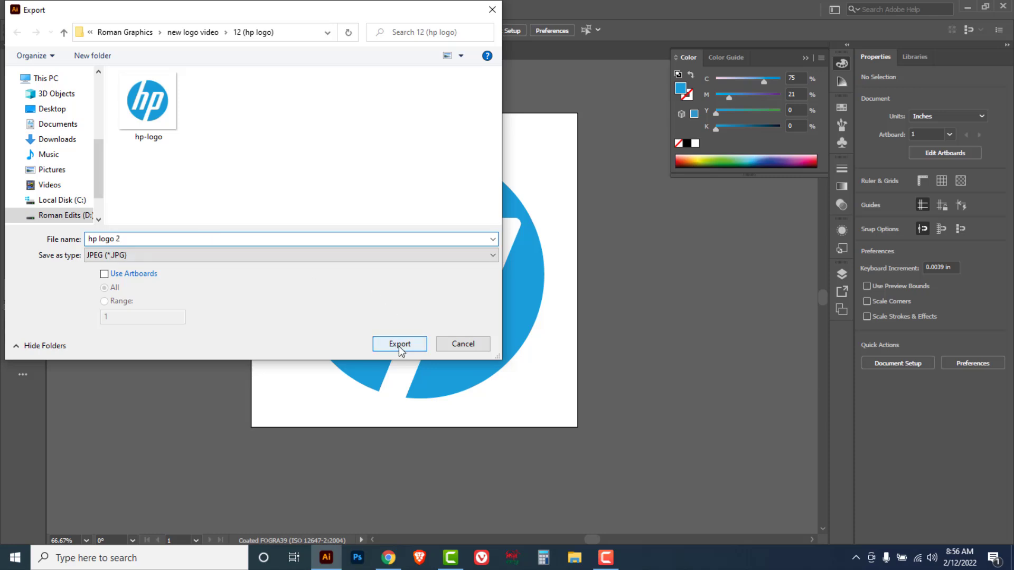
pyautogui.click(399, 344)
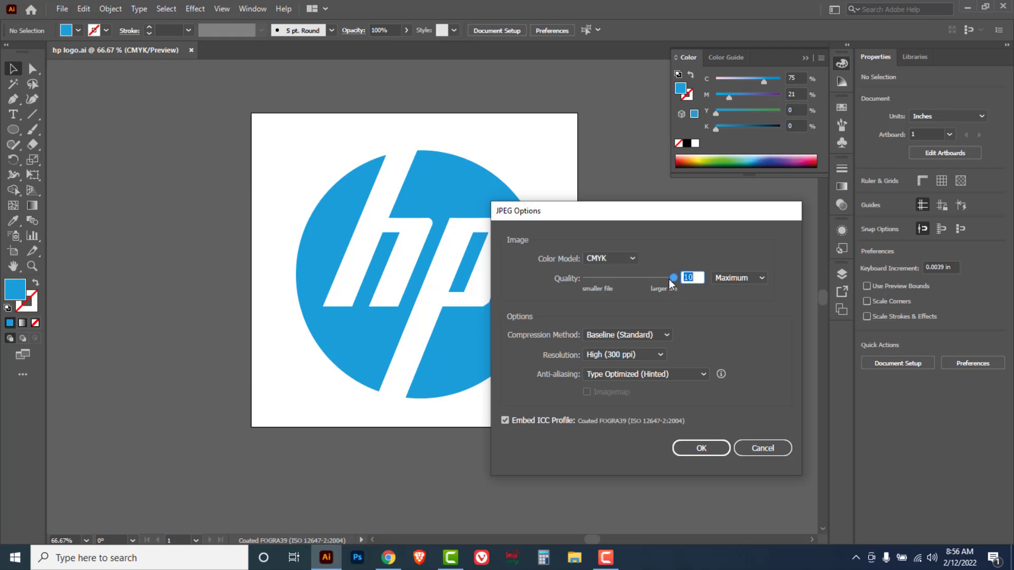
# - Set the JPEG quality to 10 (Maximum) and confirm the export options
pyautogui.moveTo(671, 277); pyautogui.dragTo(612, 278)
pyautogui.press('Tab')
pyautogui.hotkey('shift', 'Tab')
pyautogui.moveTo(622, 278); pyautogui.dragTo(600, 276)
pyautogui.moveTo(630, 277); pyautogui.dragTo(680, 282)
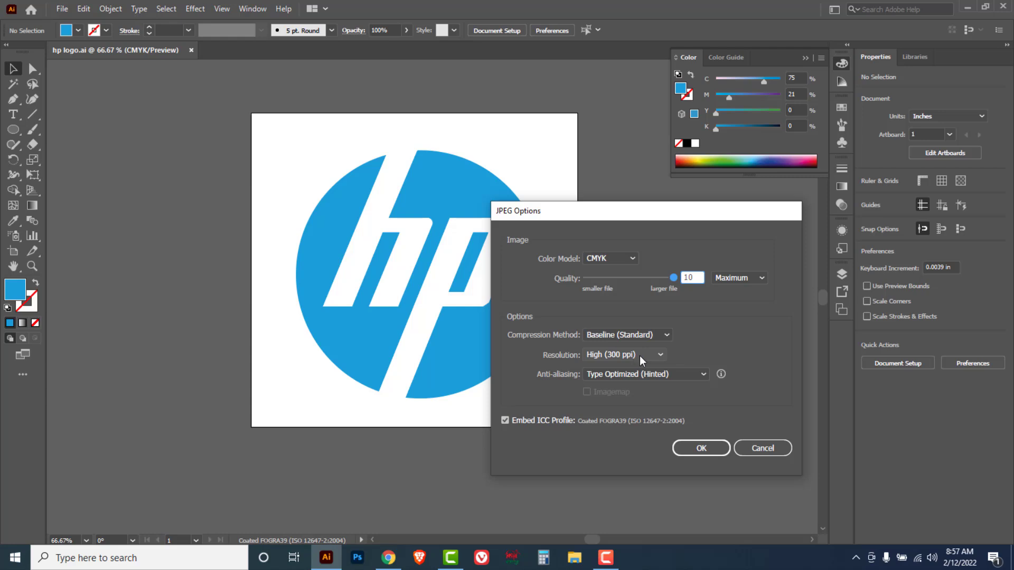
pyautogui.click(701, 450)
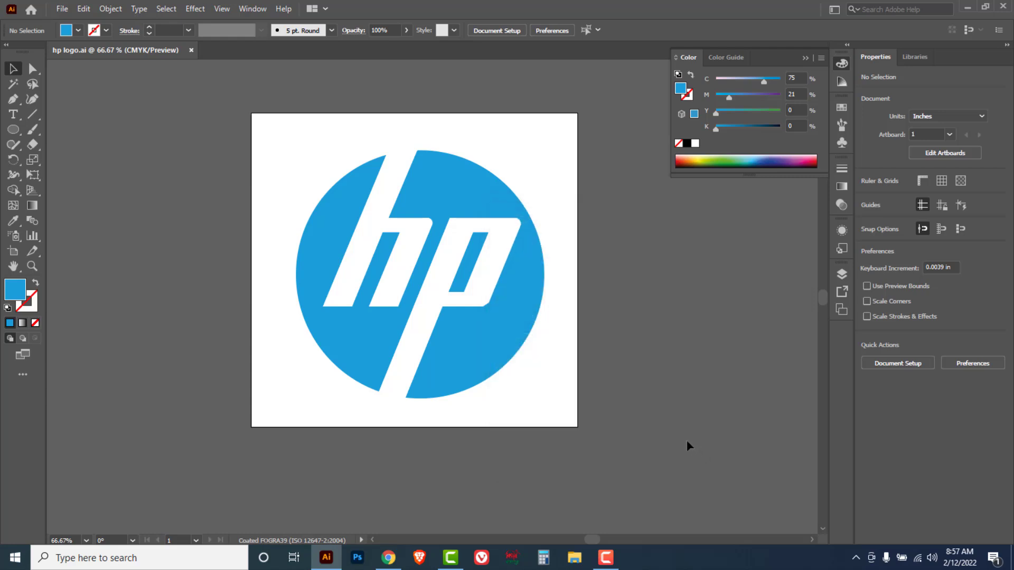
# - Open the exported hp logo 2 JPEG in the Windows Photos viewer
pyautogui.click(63, 9)
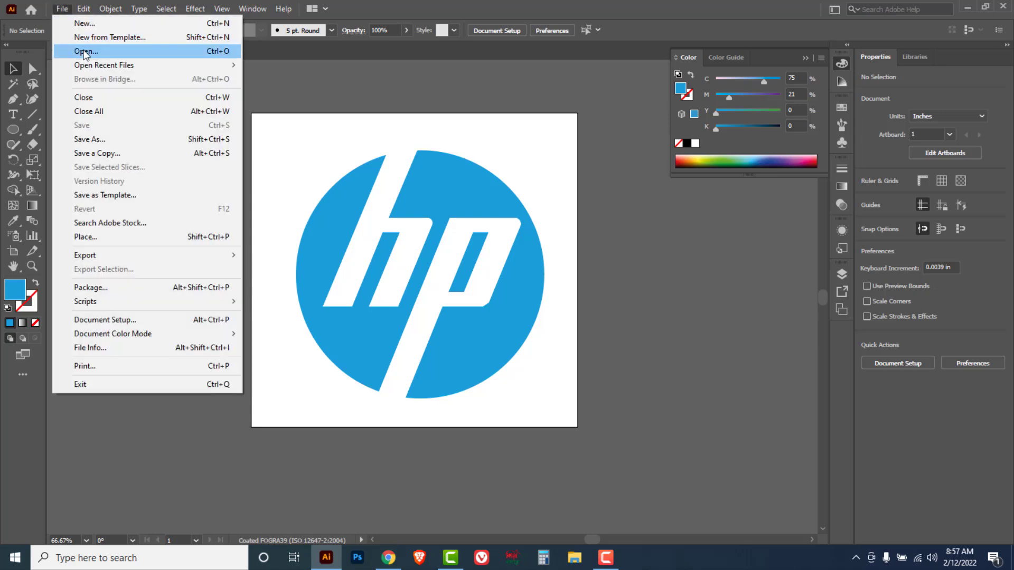
pyautogui.click(85, 53)
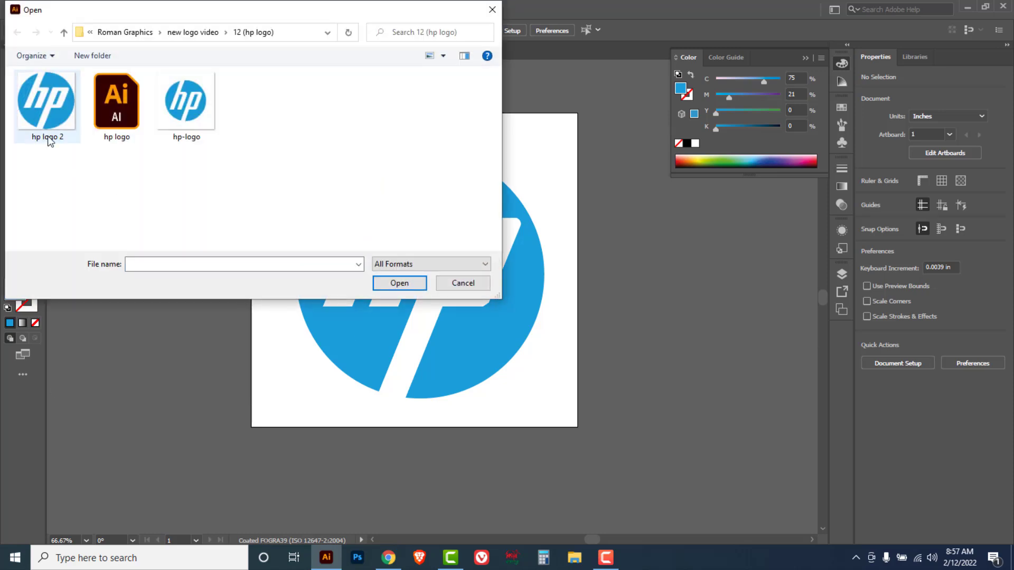
pyautogui.click(50, 103)
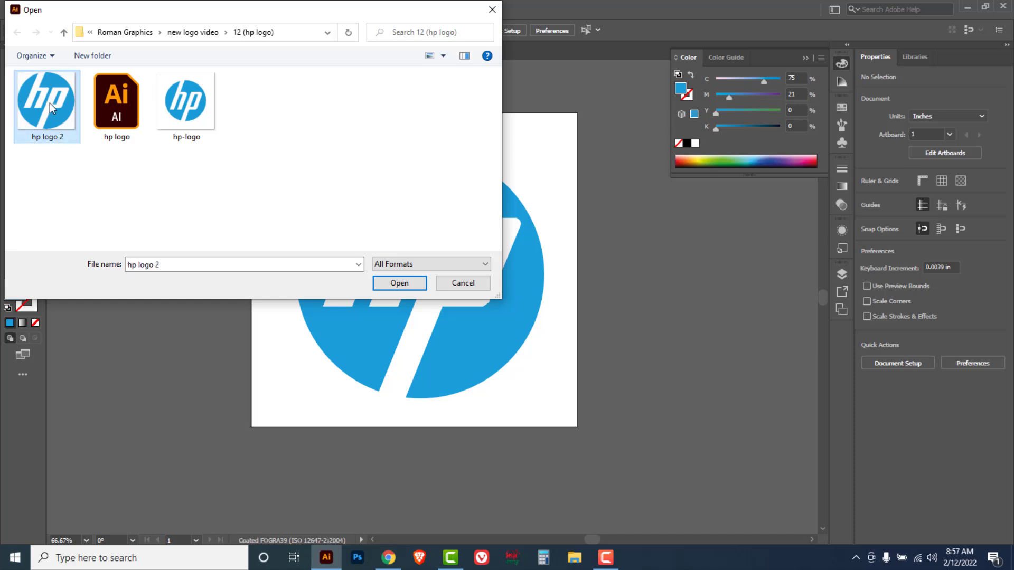
pyautogui.rightClick(49, 103)
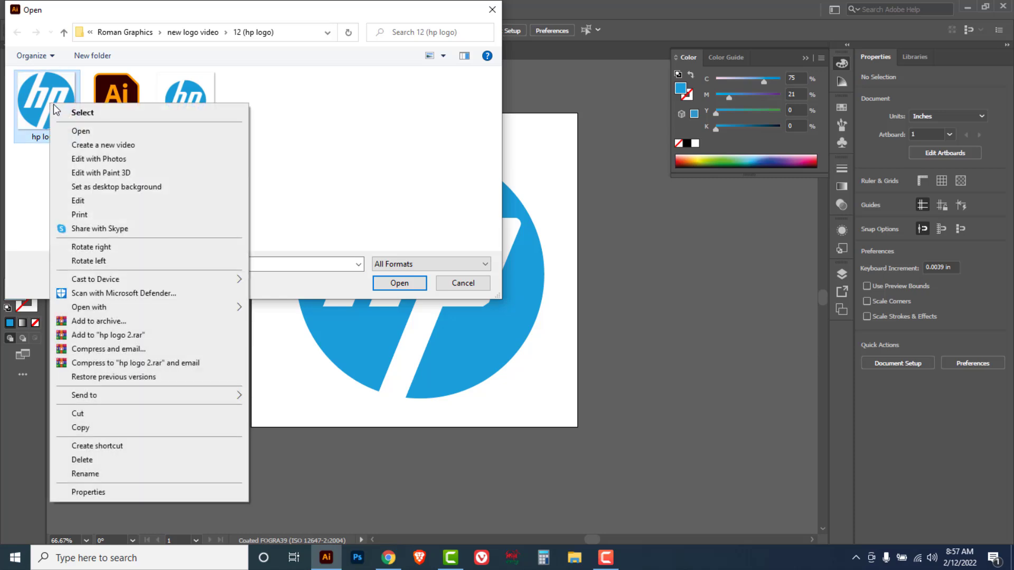
pyautogui.click(81, 132)
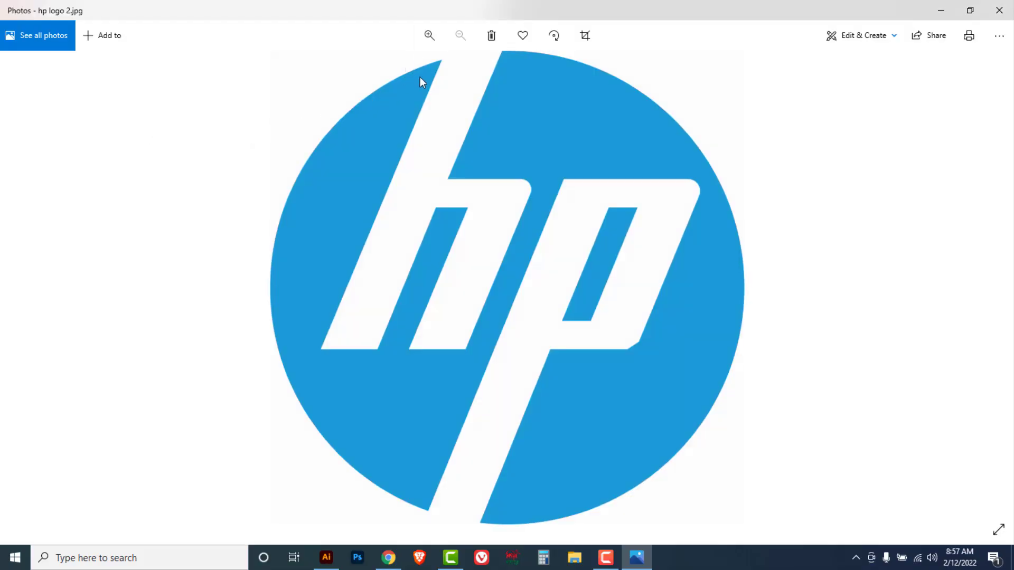
pyautogui.click(429, 34)
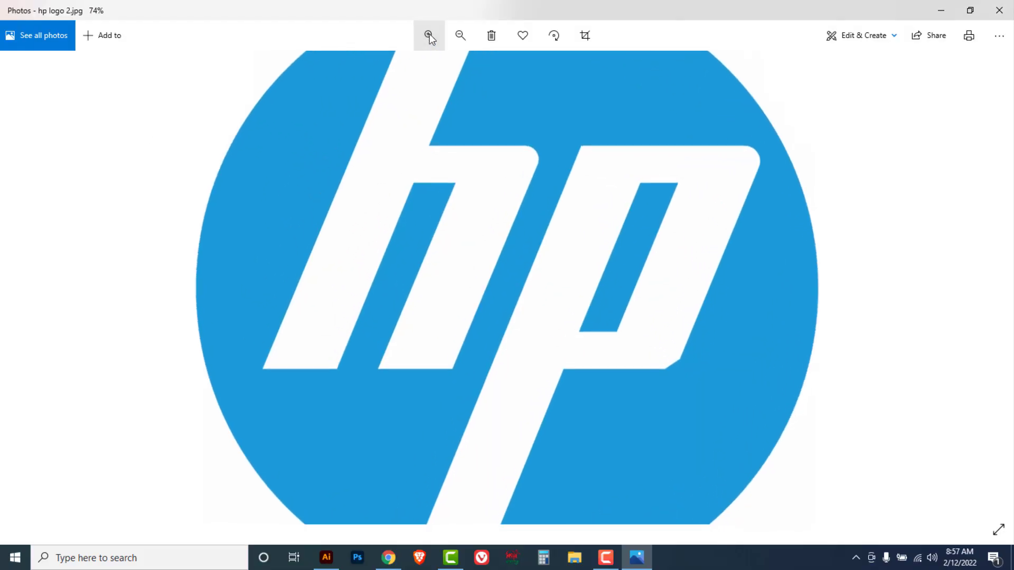
pyautogui.click(430, 34)
pyautogui.click(429, 34)
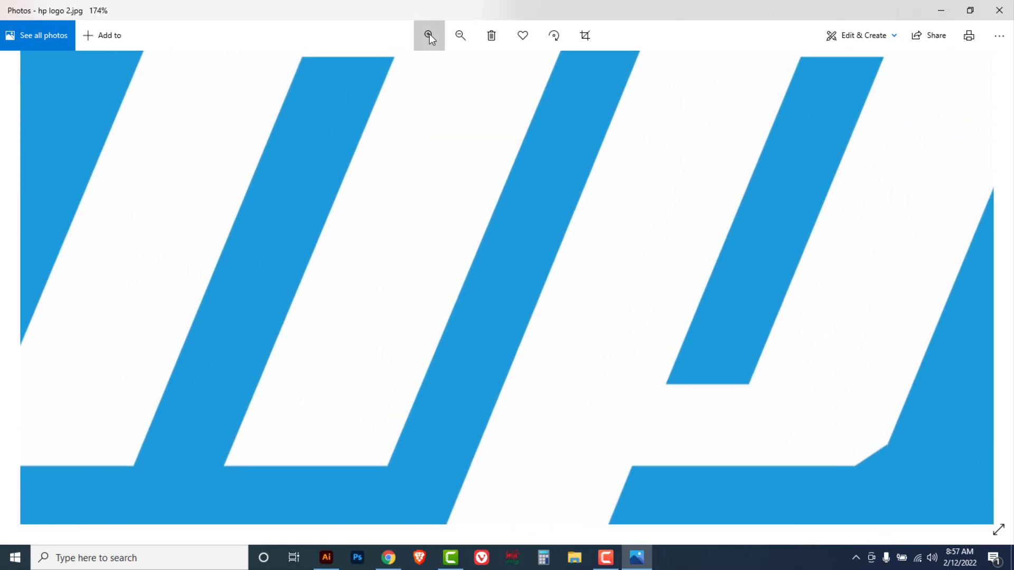
pyautogui.click(429, 34)
pyautogui.click(429, 34)
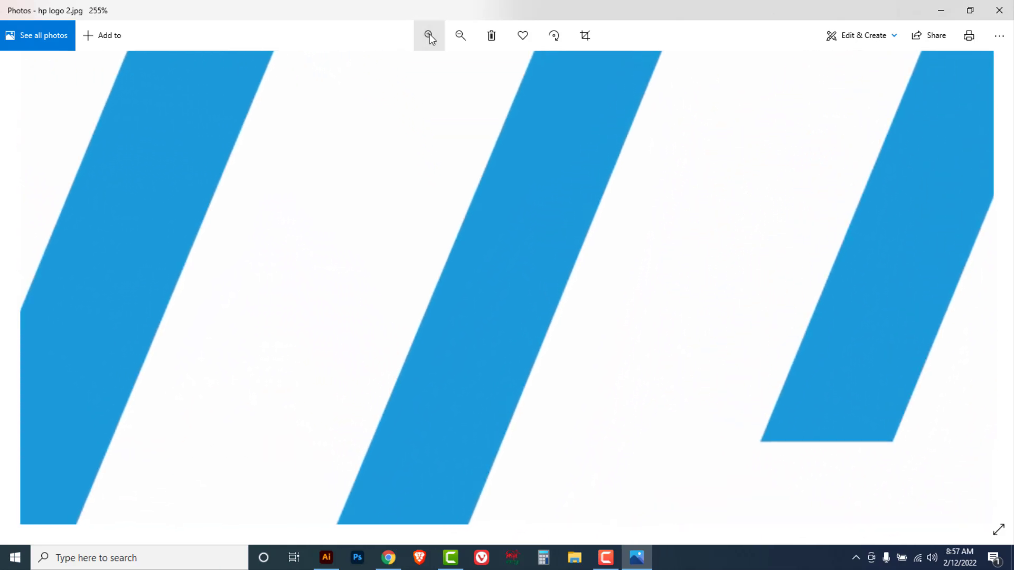
pyautogui.click(459, 36)
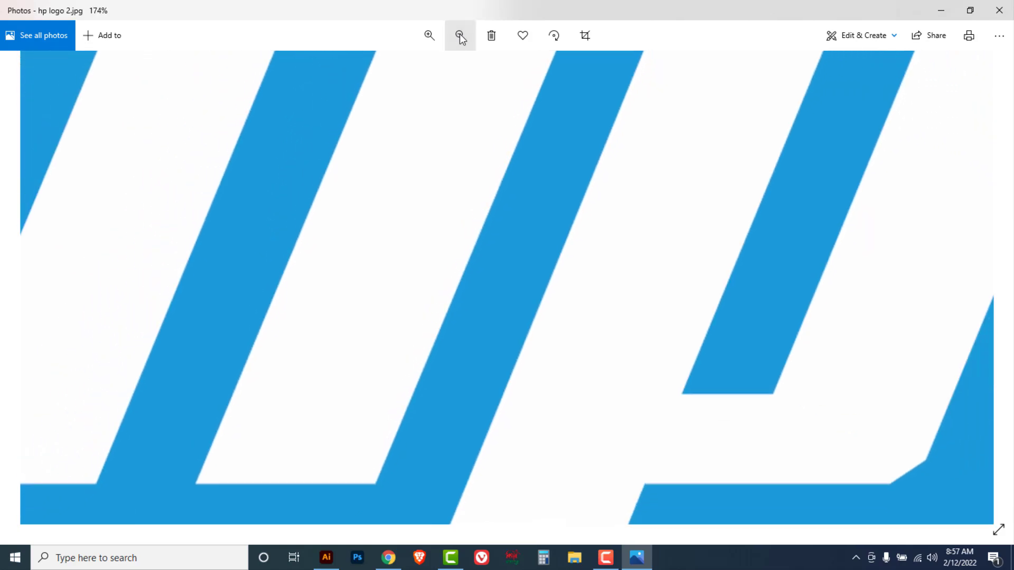
pyautogui.click(460, 36)
pyautogui.click(459, 36)
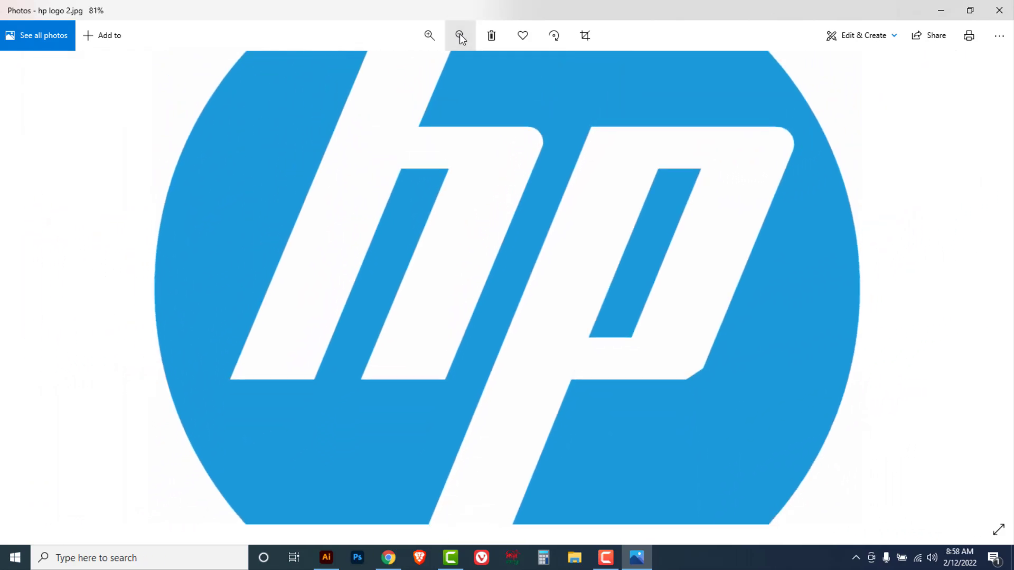
pyautogui.click(459, 36)
pyautogui.click(459, 36)
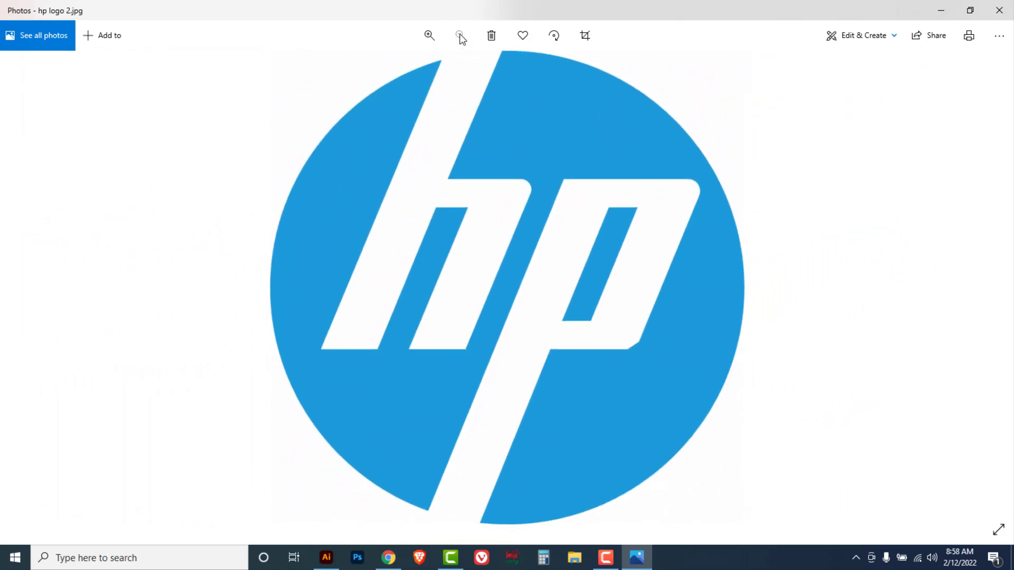